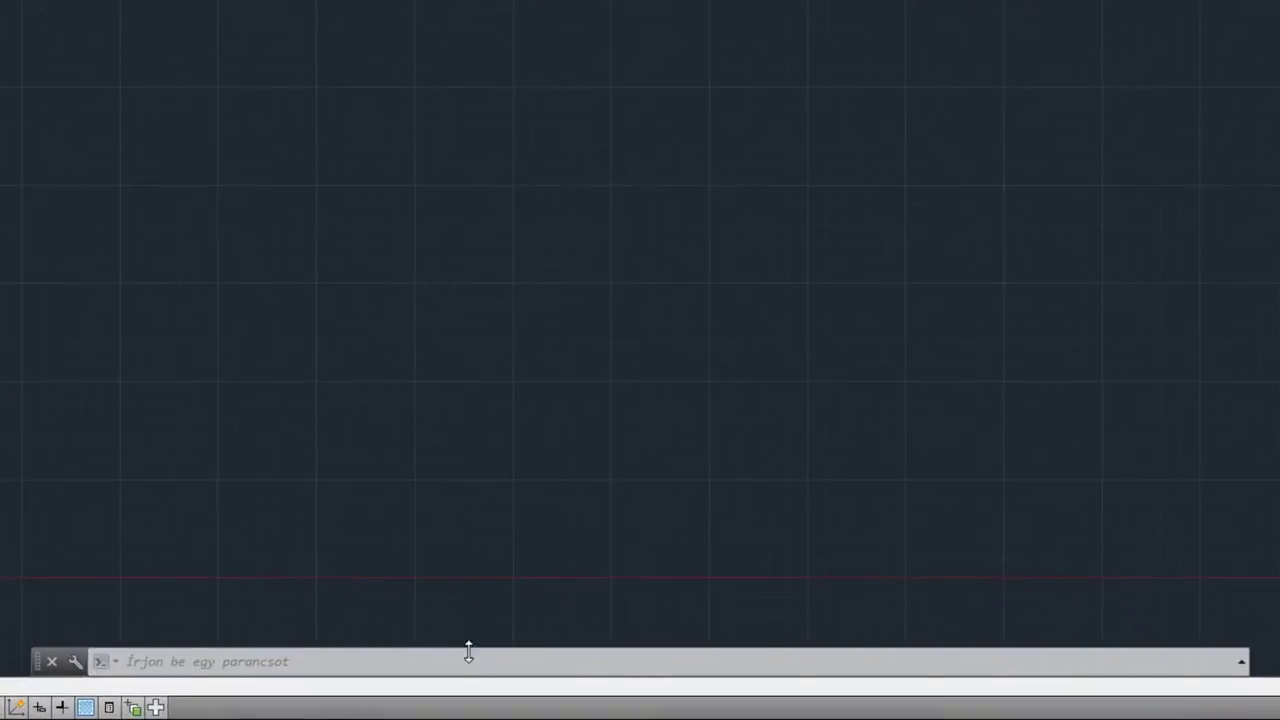
Start the rectangle command by entering TÉGL at the command line
left_click(467, 660)
type("tégl")
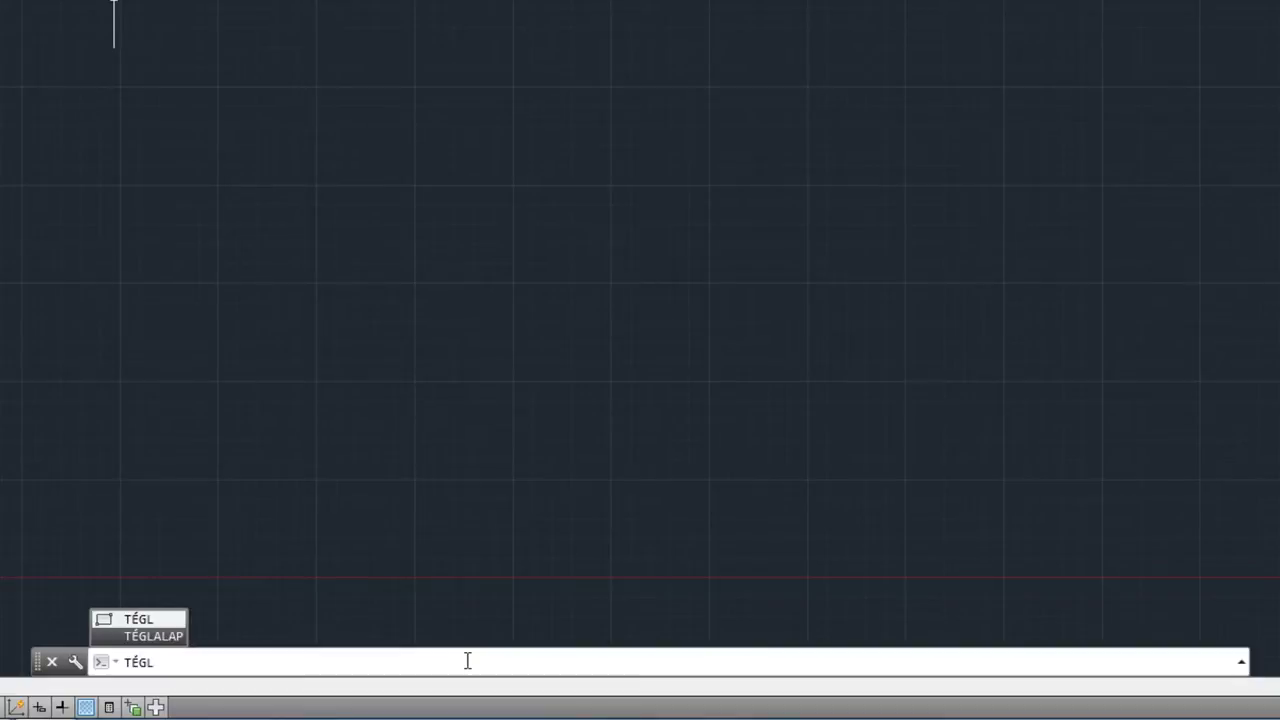
key("Return")
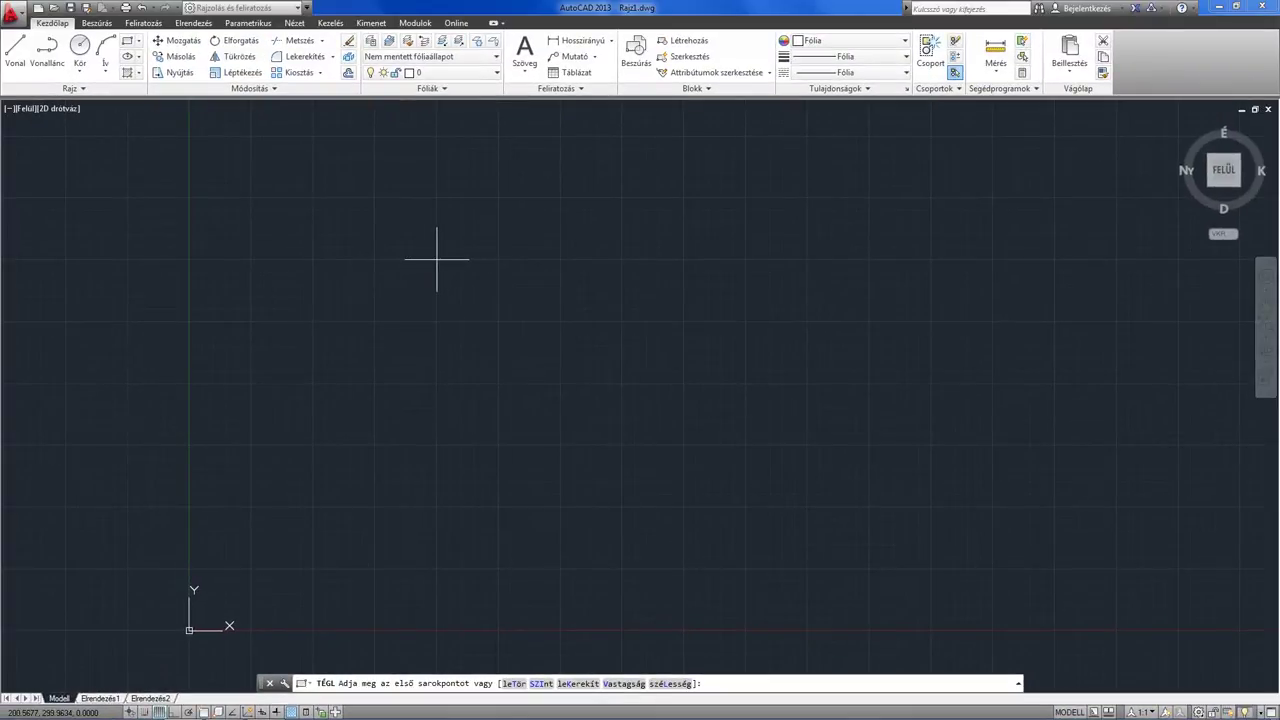
Draw a rectangle from a picked corner with area 10000 and length 150, then recentre the view
left_click(436, 259)
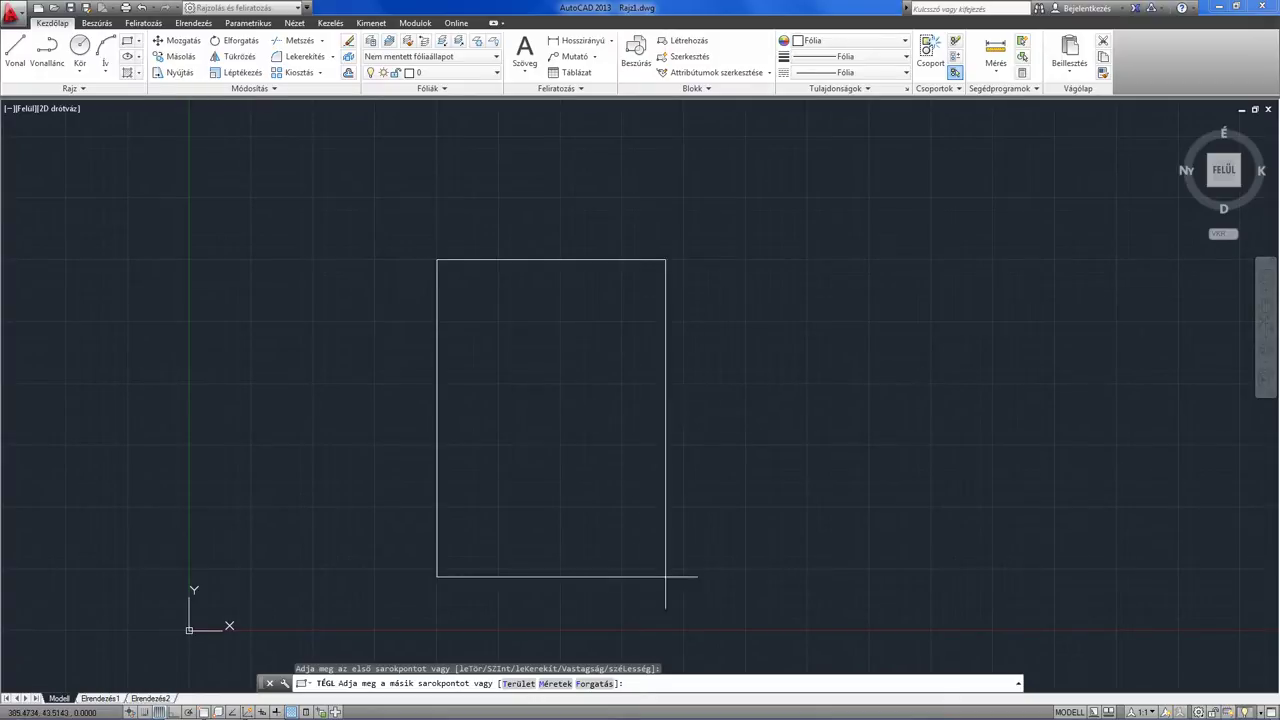
type("t")
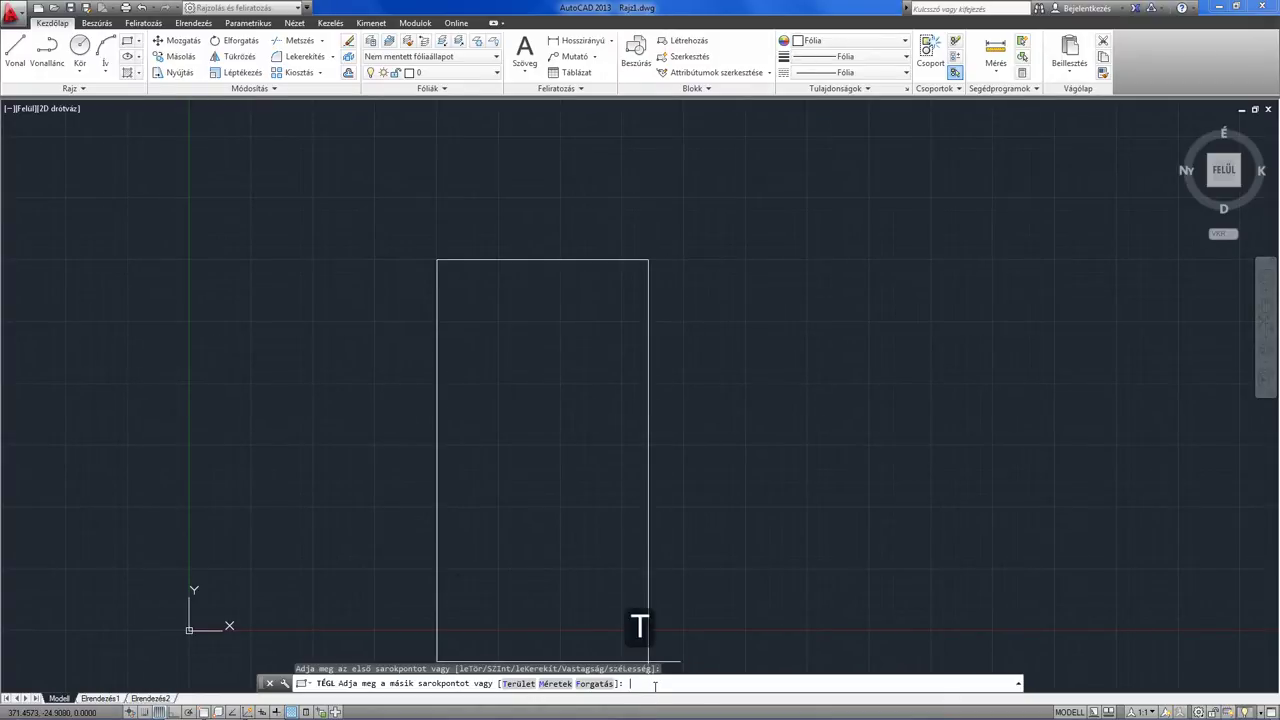
key("Return")
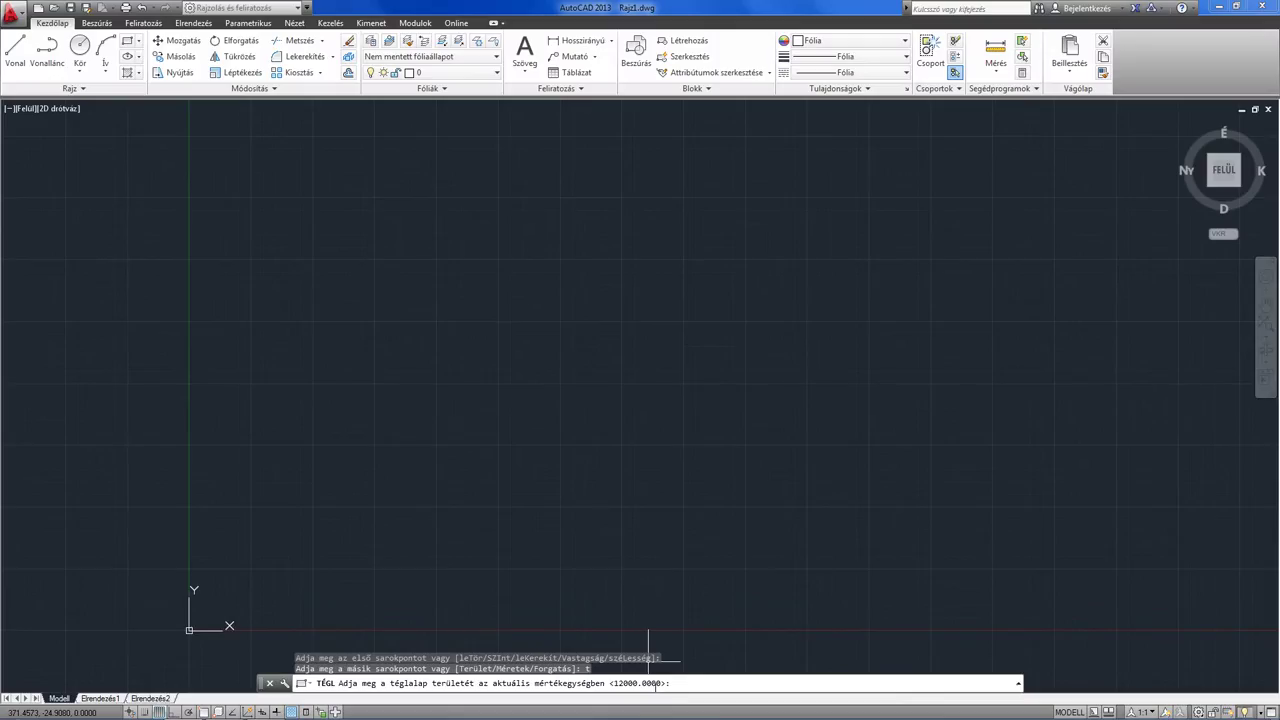
type("10000")
key("Return")
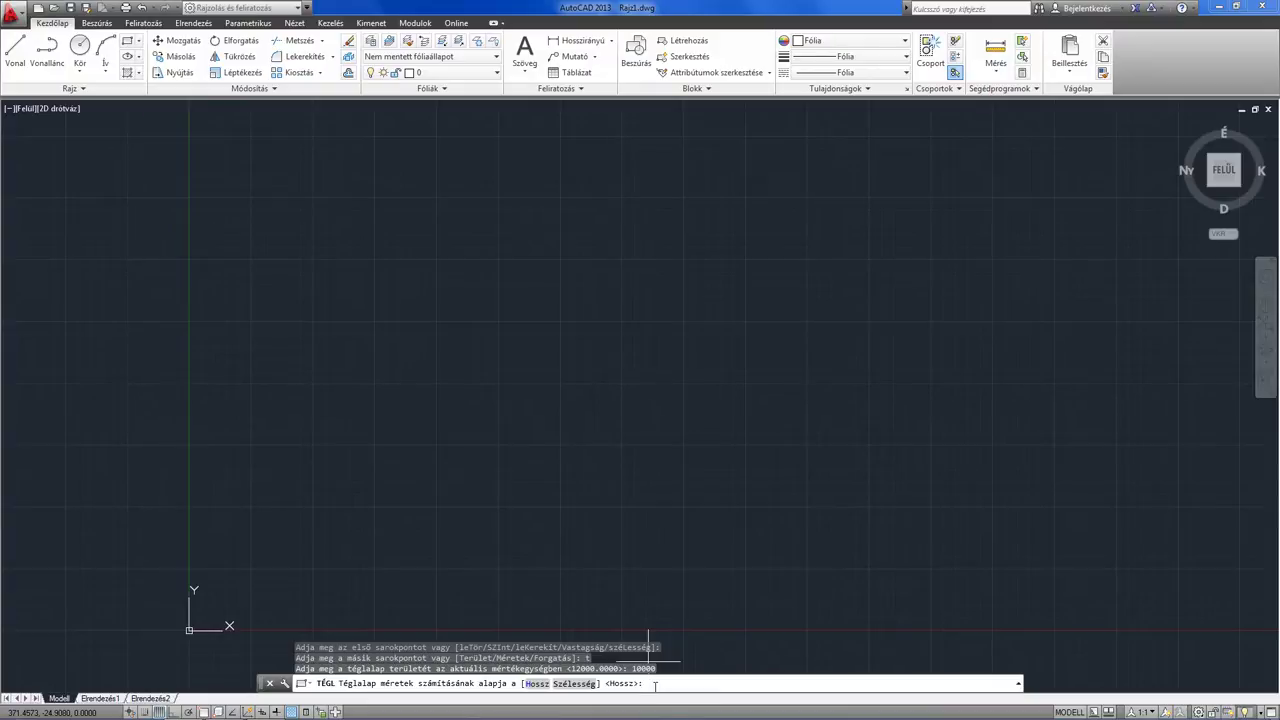
key("Return")
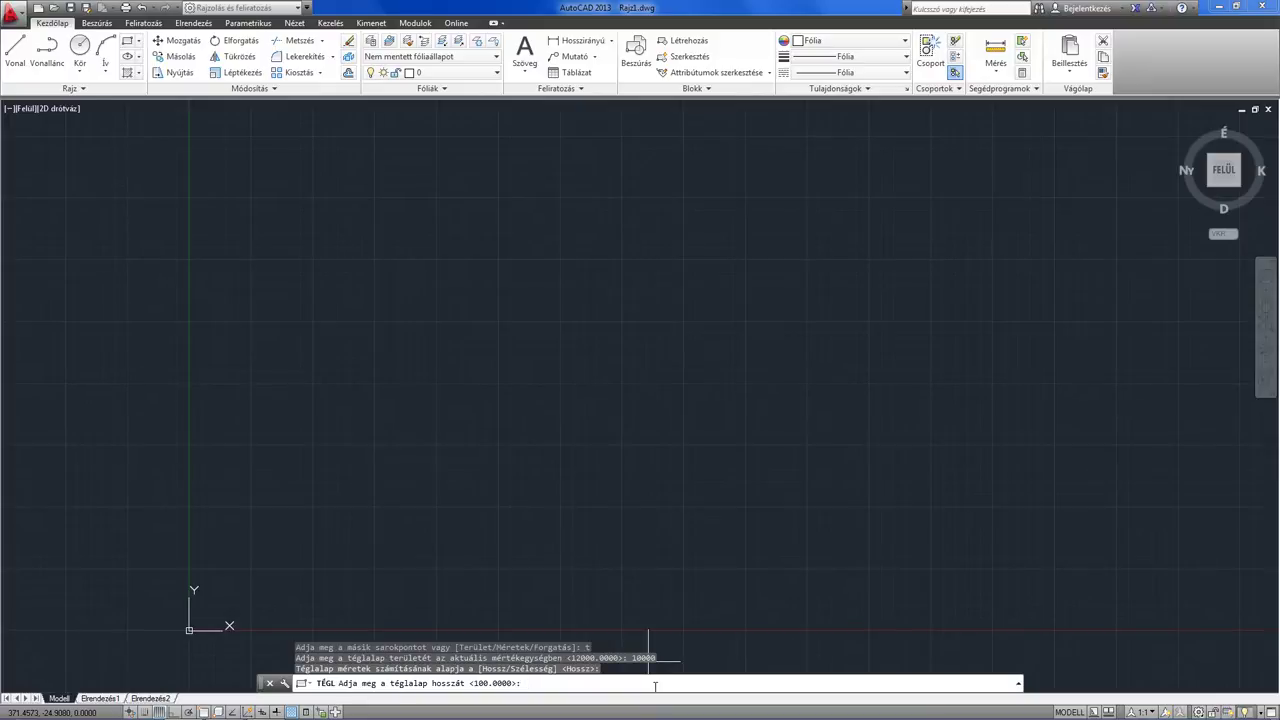
type("15")
type("0")
key("Return")
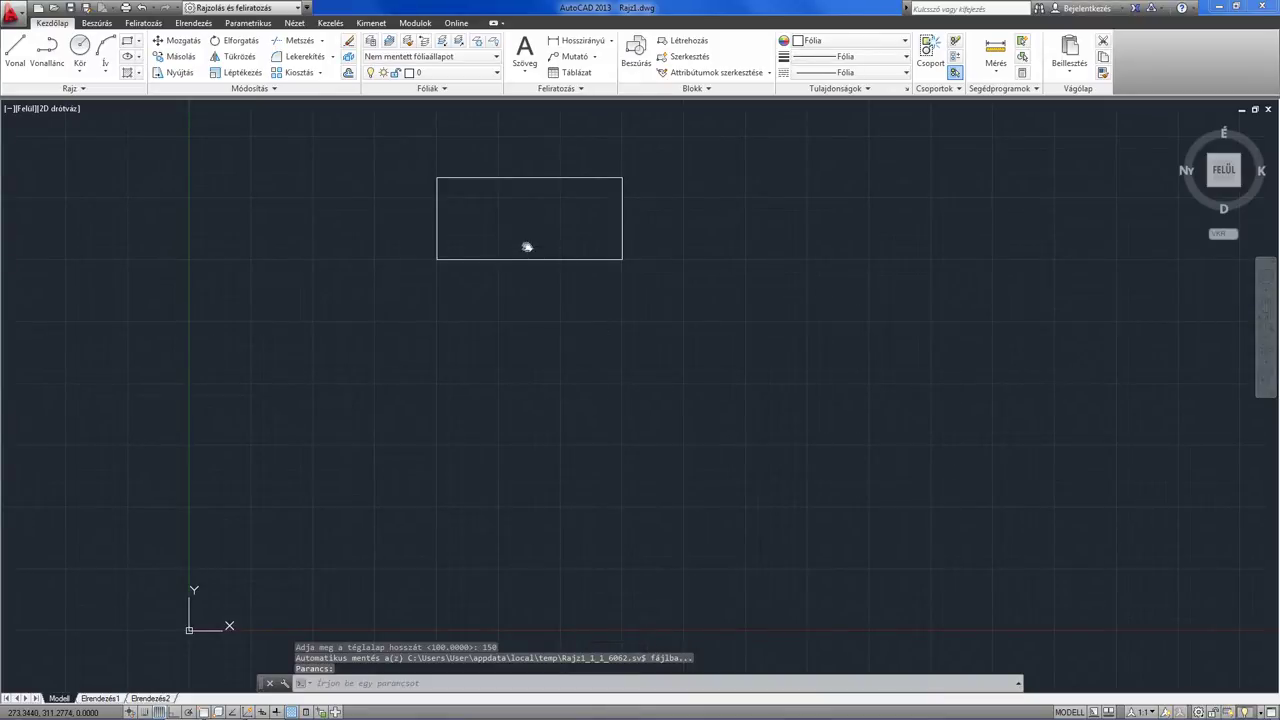
middle_click_drag(526, 246, 529, 326)
middle_click_drag(520, 391, 552, 405)
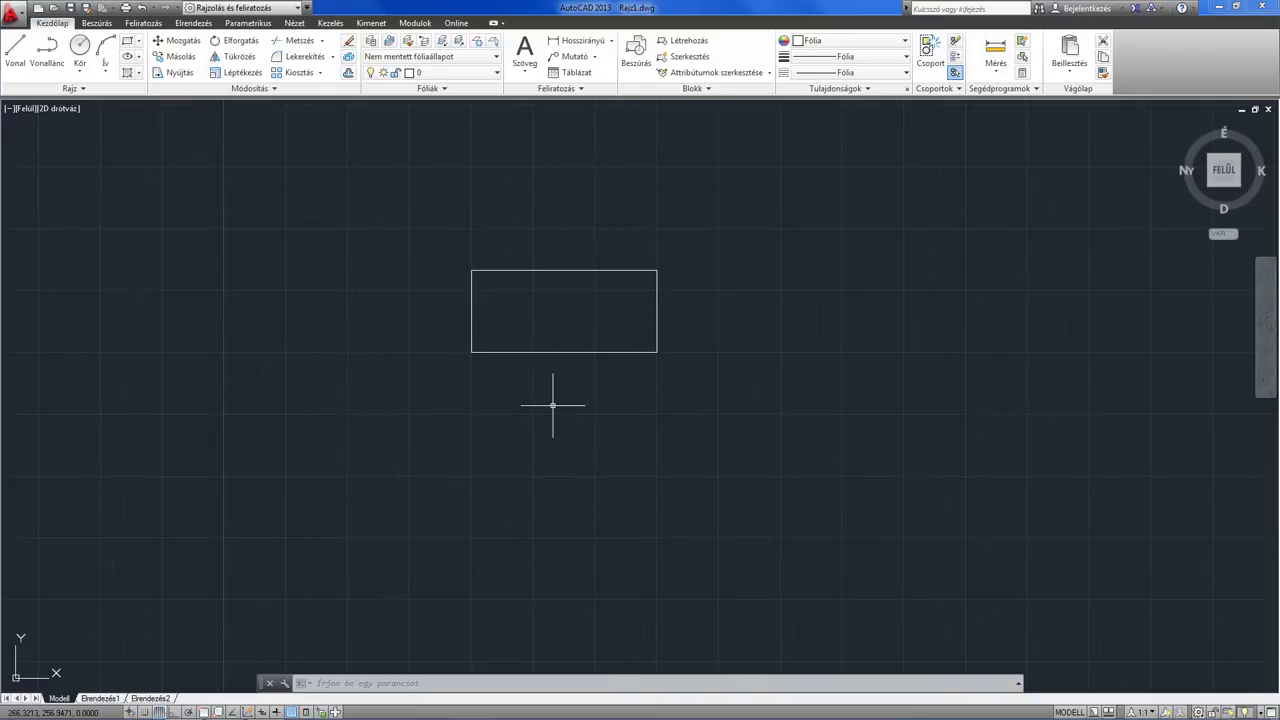
Draw a 100 by 120 rectangle right of the first, using the Dimensions option
key("Return")
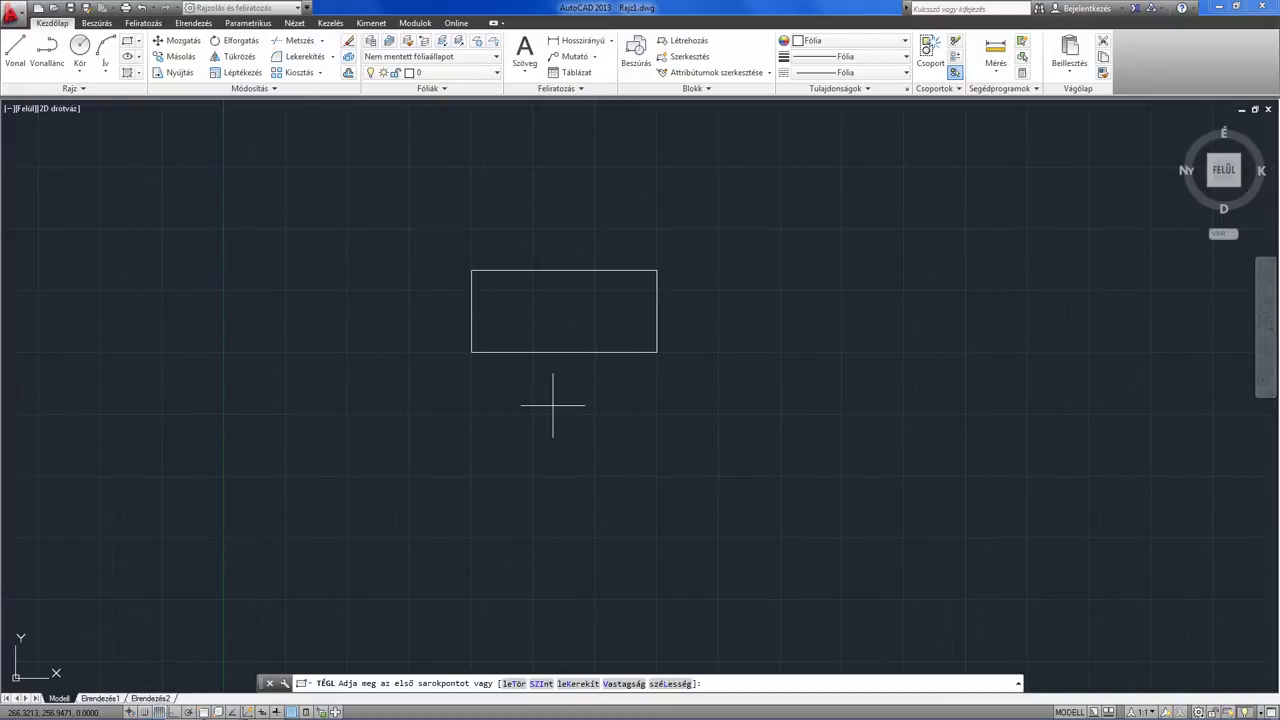
left_click(781, 290)
type("m")
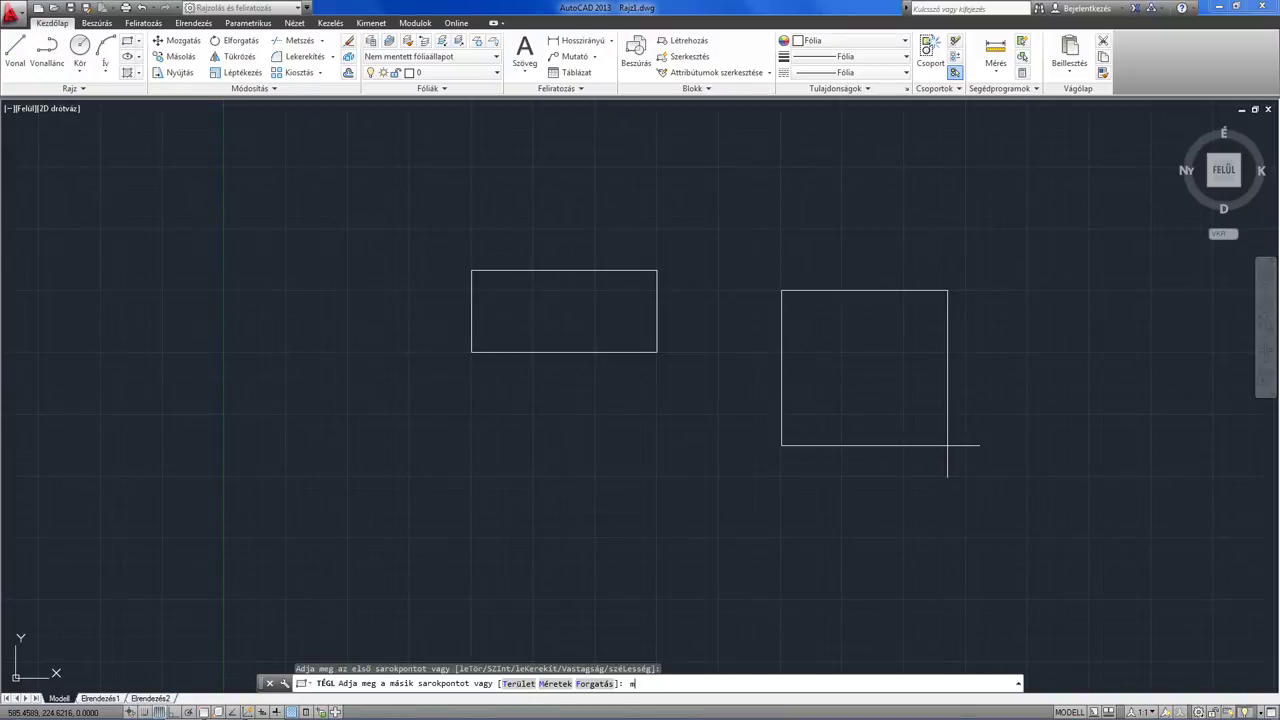
key("Return")
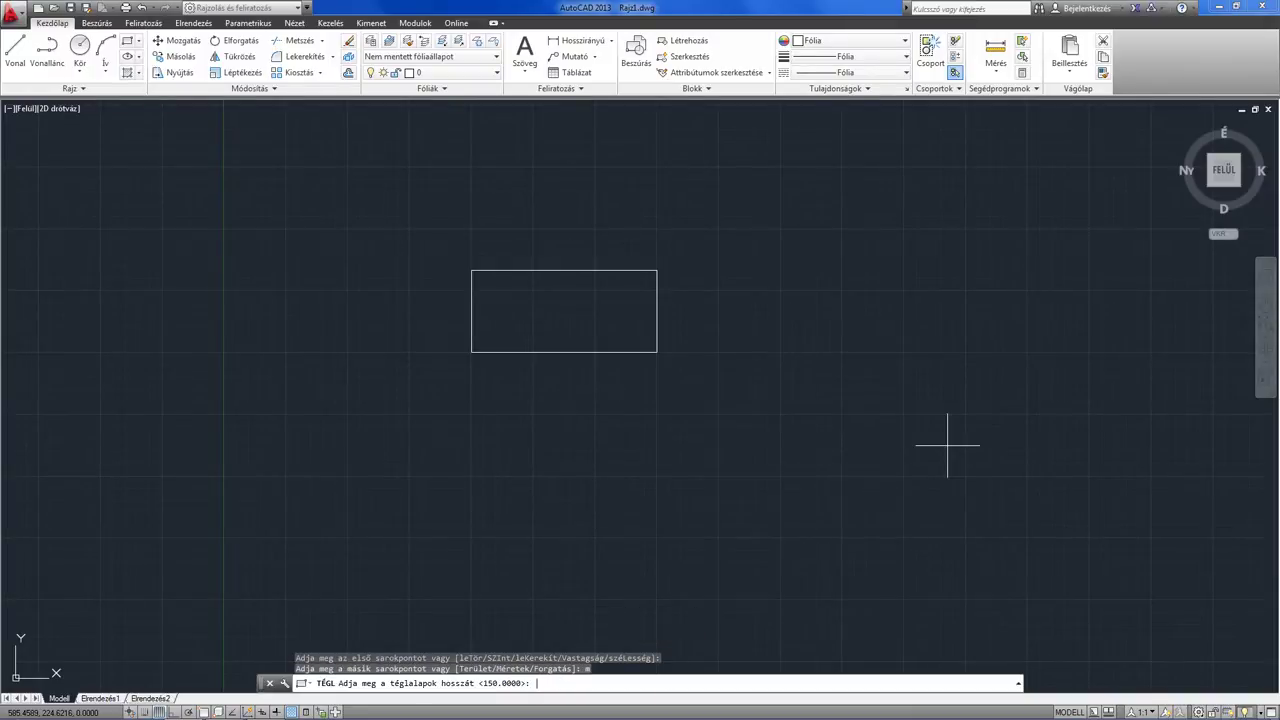
type("10")
type("0")
key("Return")
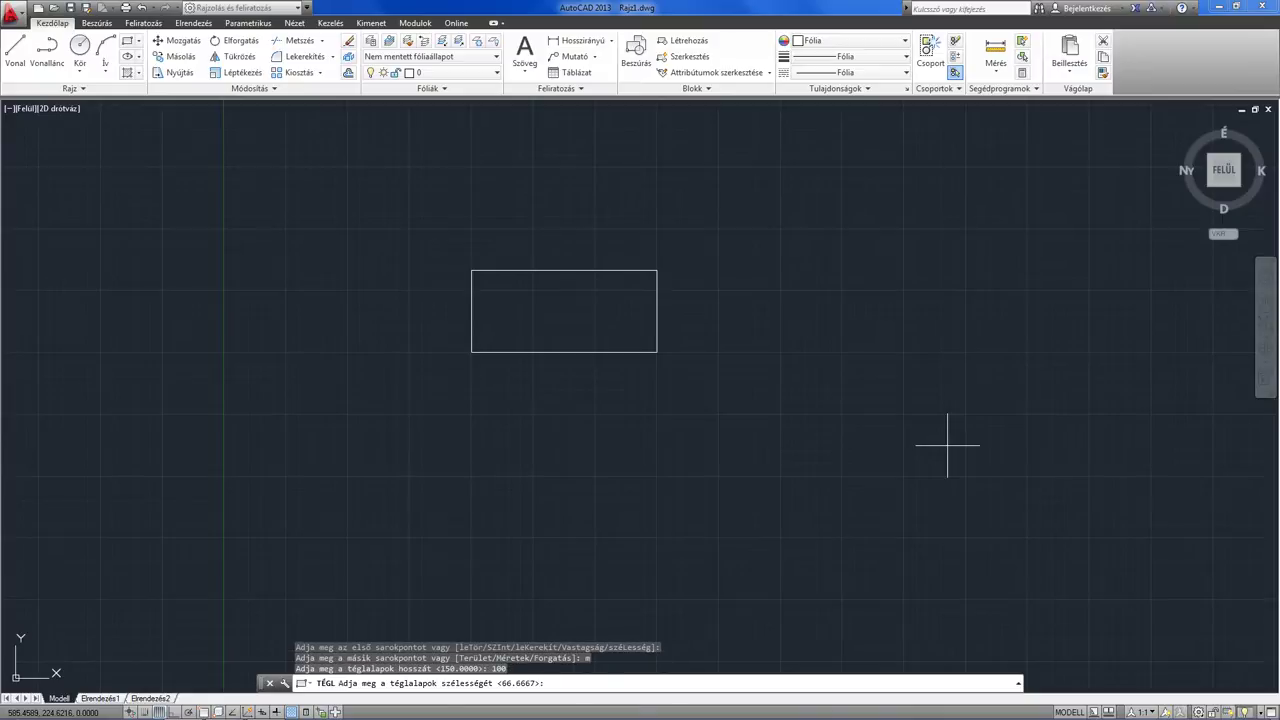
type("12")
type("0")
key("Return")
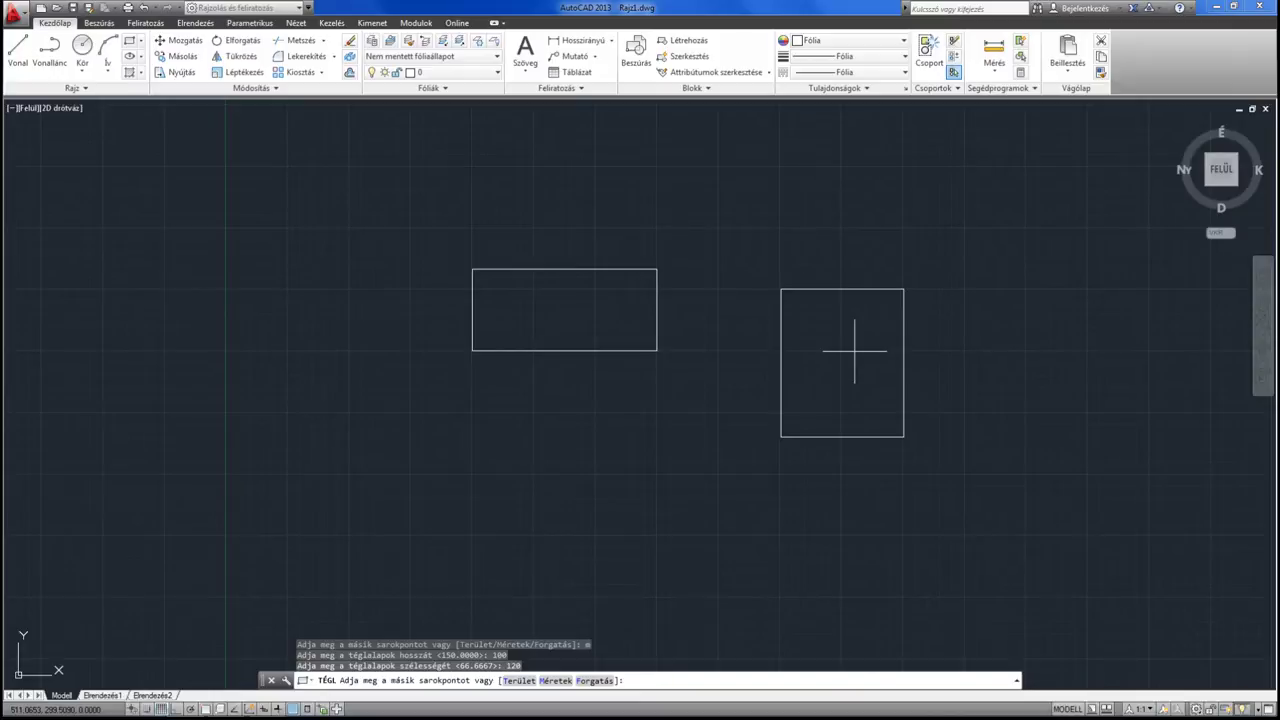
left_click(854, 350)
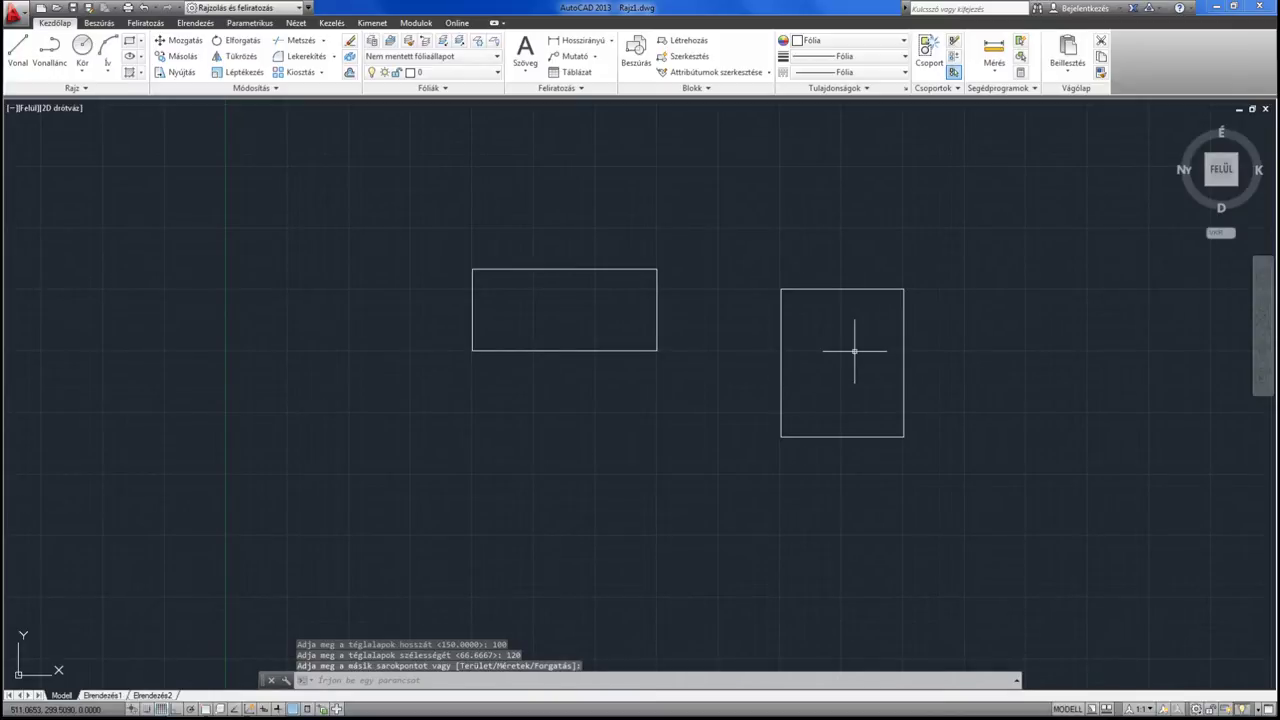
middle_click_drag(637, 445, 625, 388)
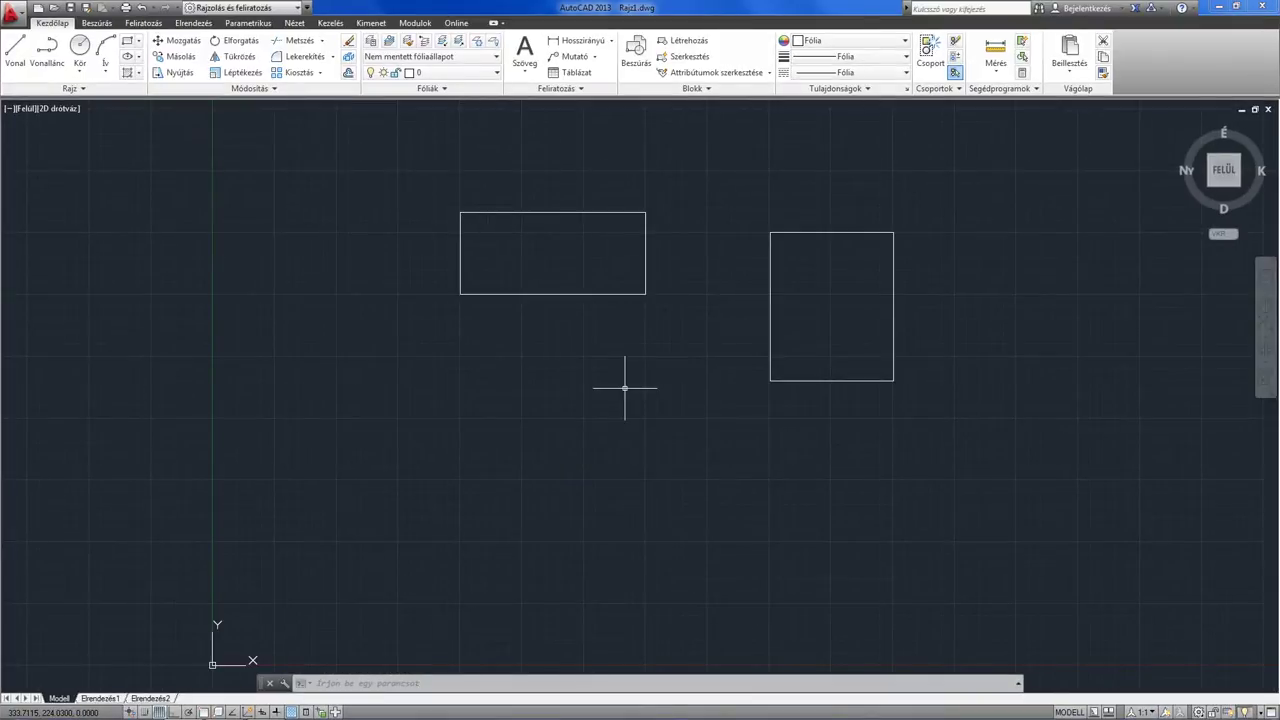
Draw a rectangle rotated 45 degrees, then window-select all three rectangles
key("Return")
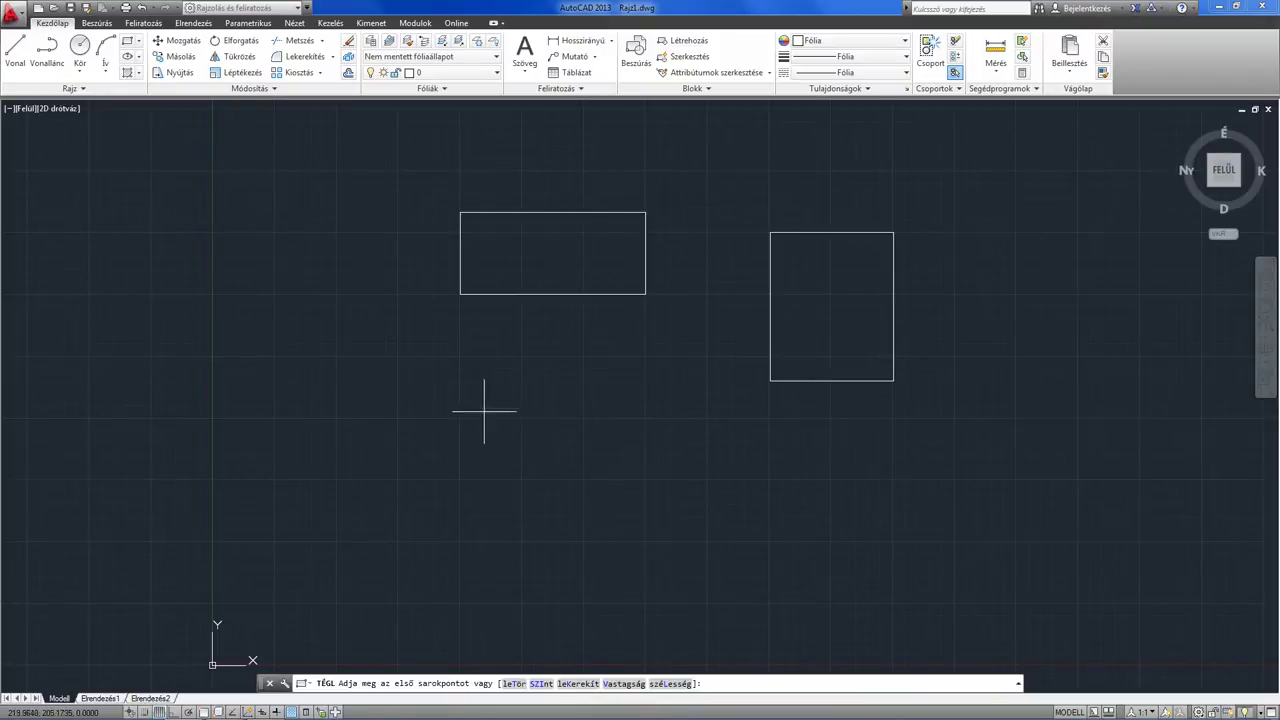
left_click(450, 388)
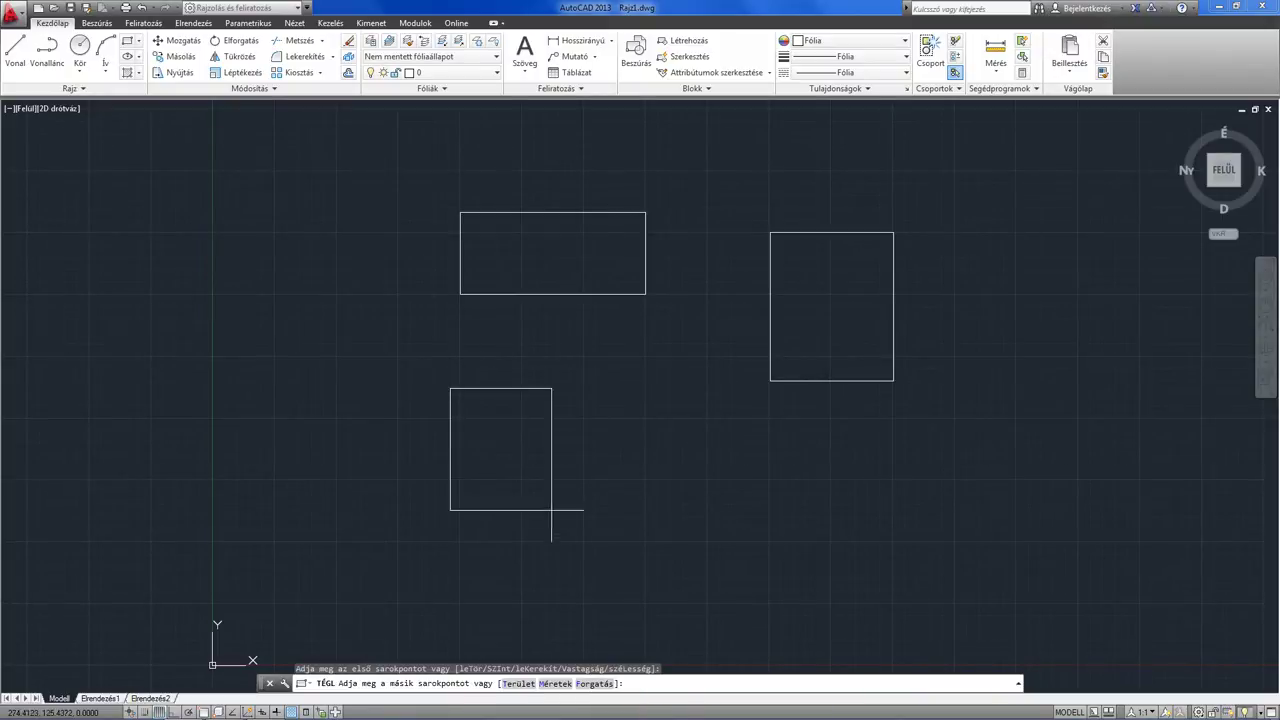
type("f")
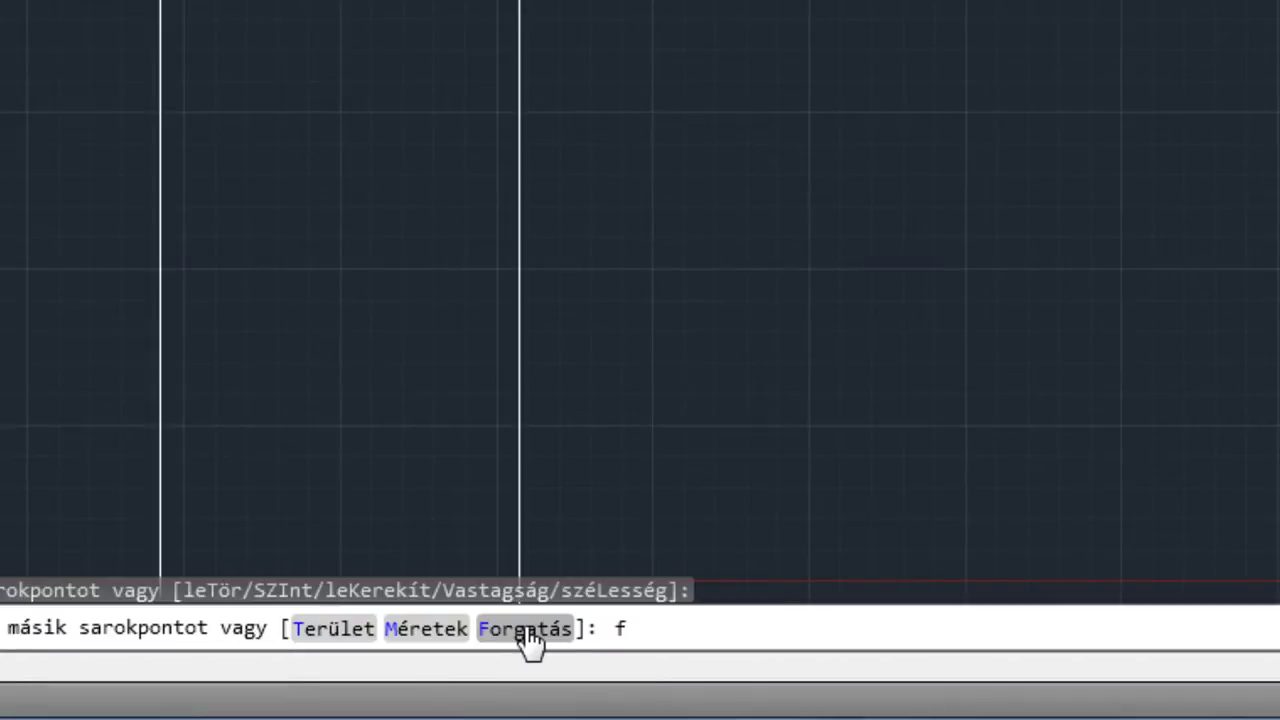
key("Return")
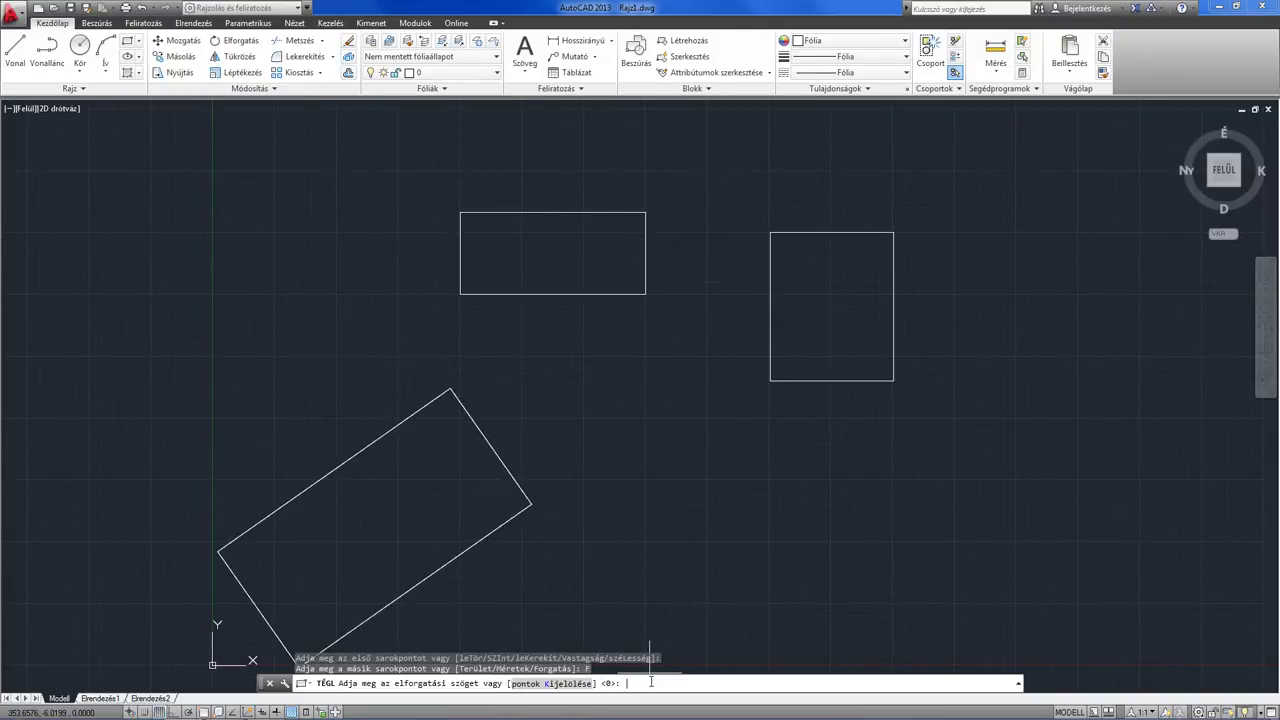
type("45")
key("Return")
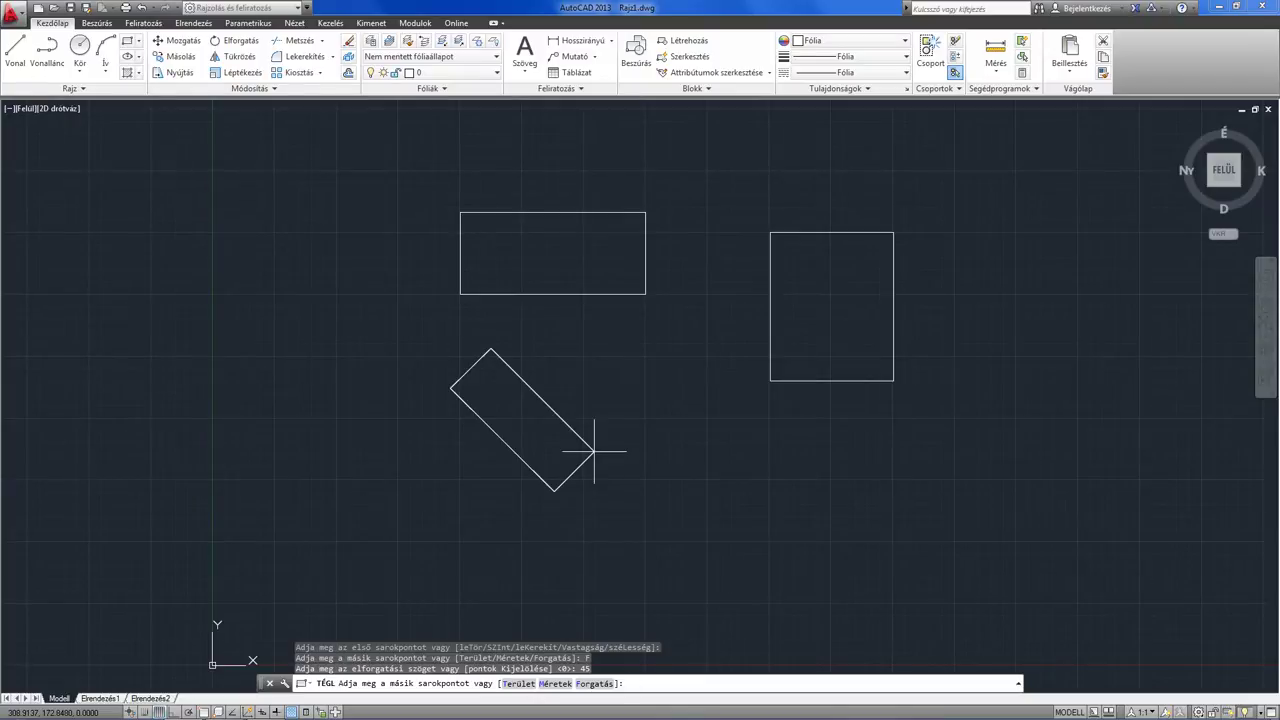
key("Return")
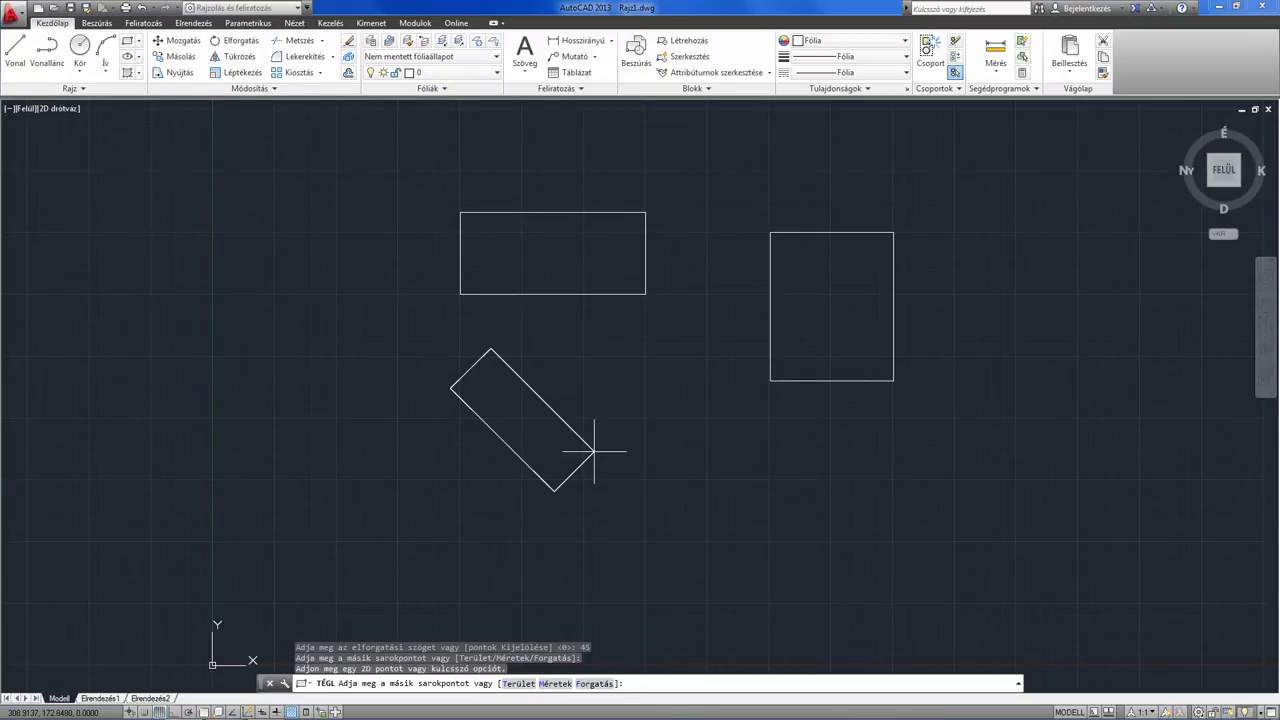
mouse_move(714, 370)
middle_mouse_down()
mouse_move(645, 407)
mouse_move(666, 337)
mouse_move(663, 391)
middle_mouse_up()
left_click(643, 414)
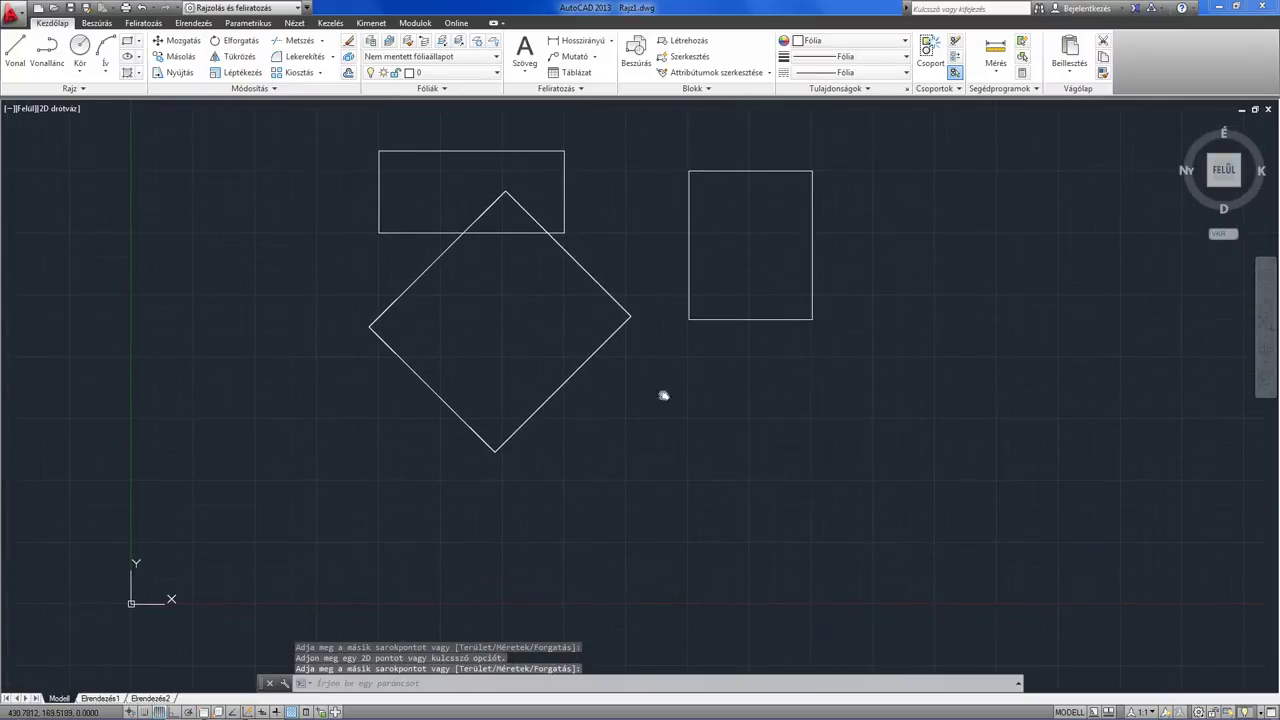
left_click(768, 432)
left_click(429, 177)
Erase the selected rectangles and rerun RECTANG with chamfer distances 10 and 20
key("Delete")
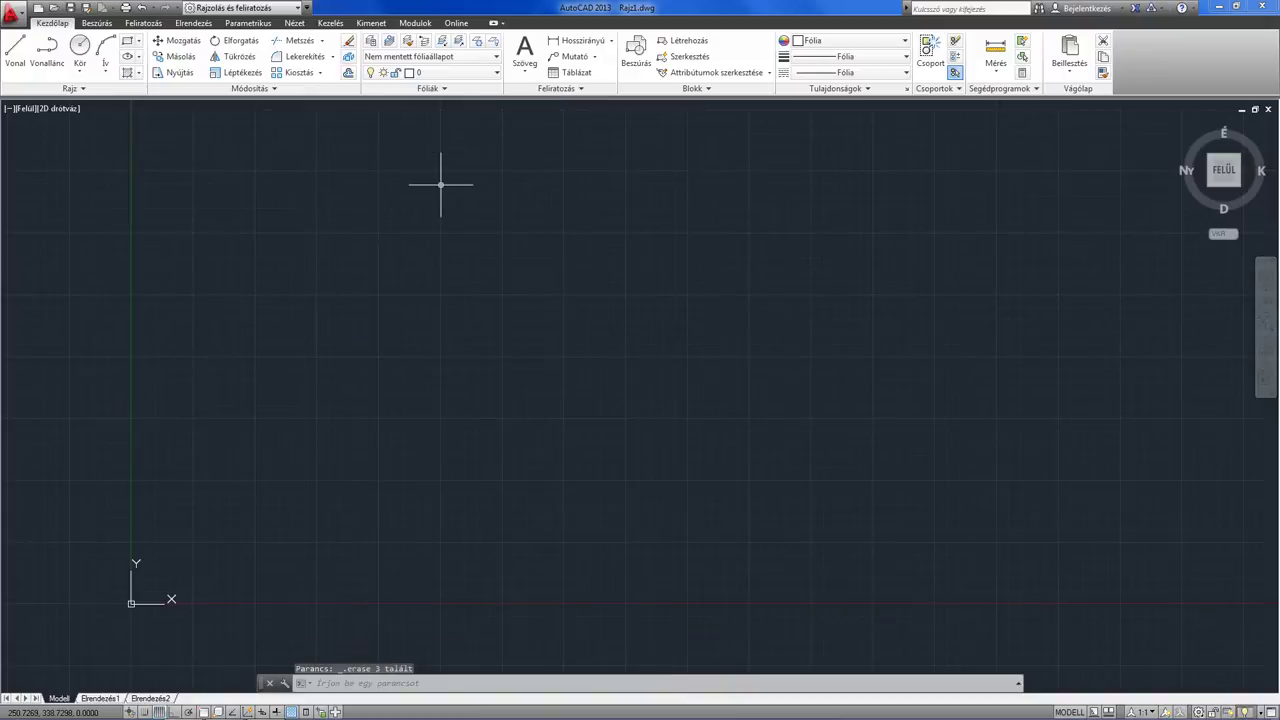
middle_click_drag(438, 293, 438, 331)
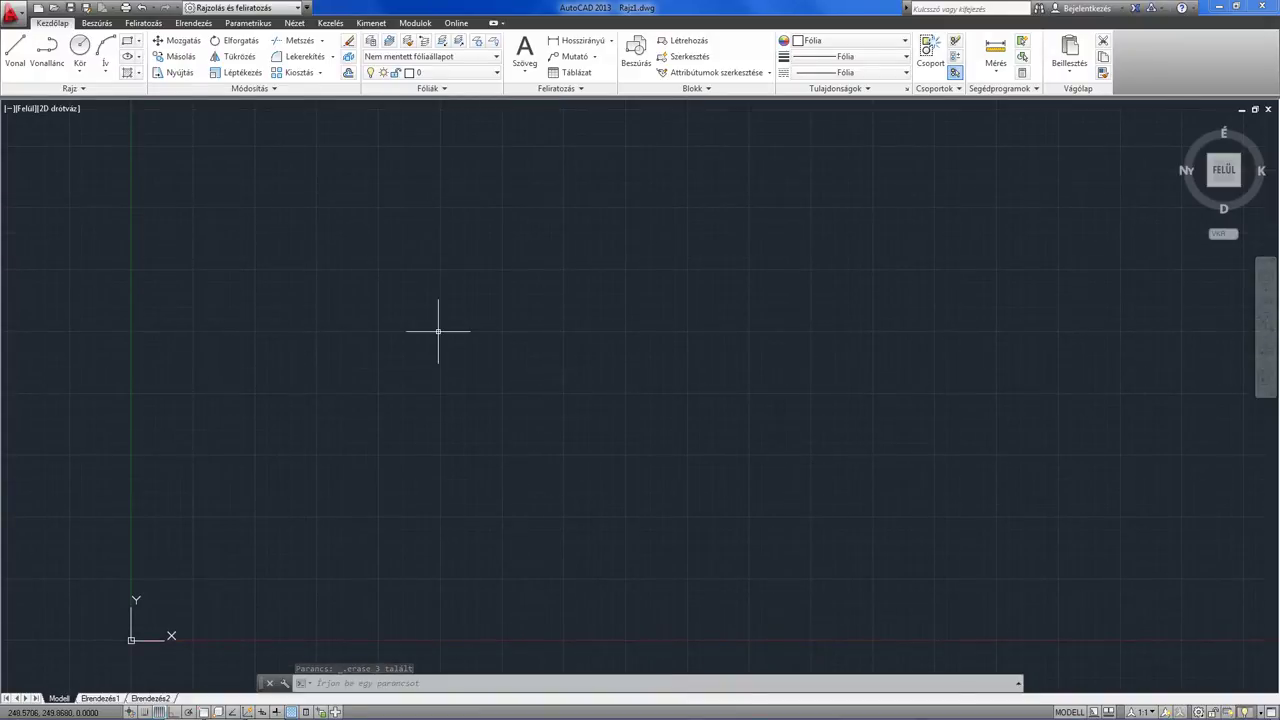
right_click(438, 331)
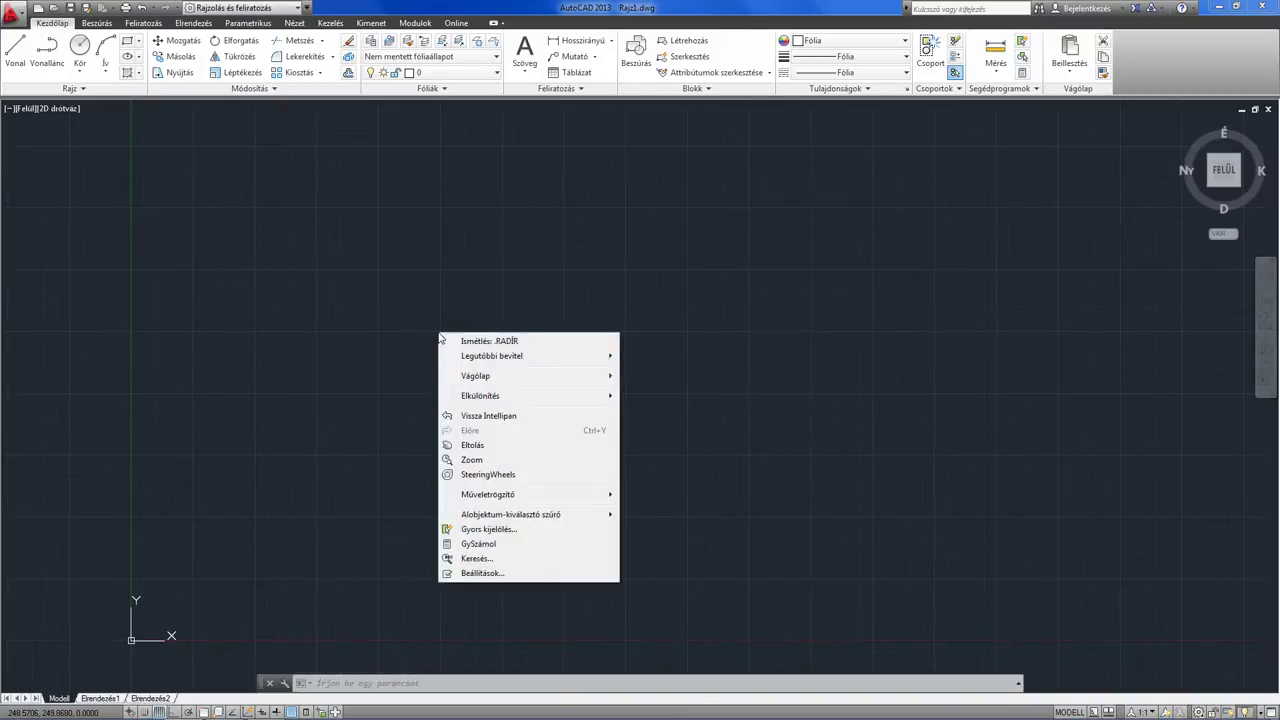
mouse_move(491, 356)
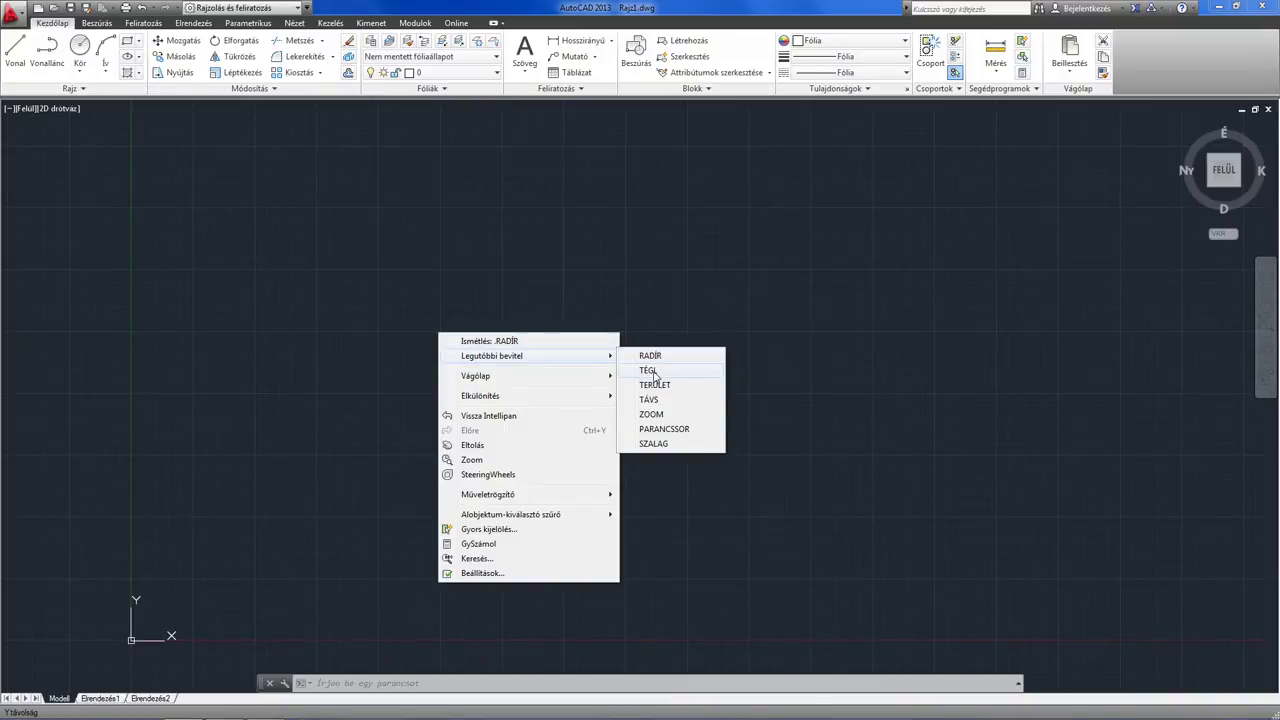
left_click(654, 371)
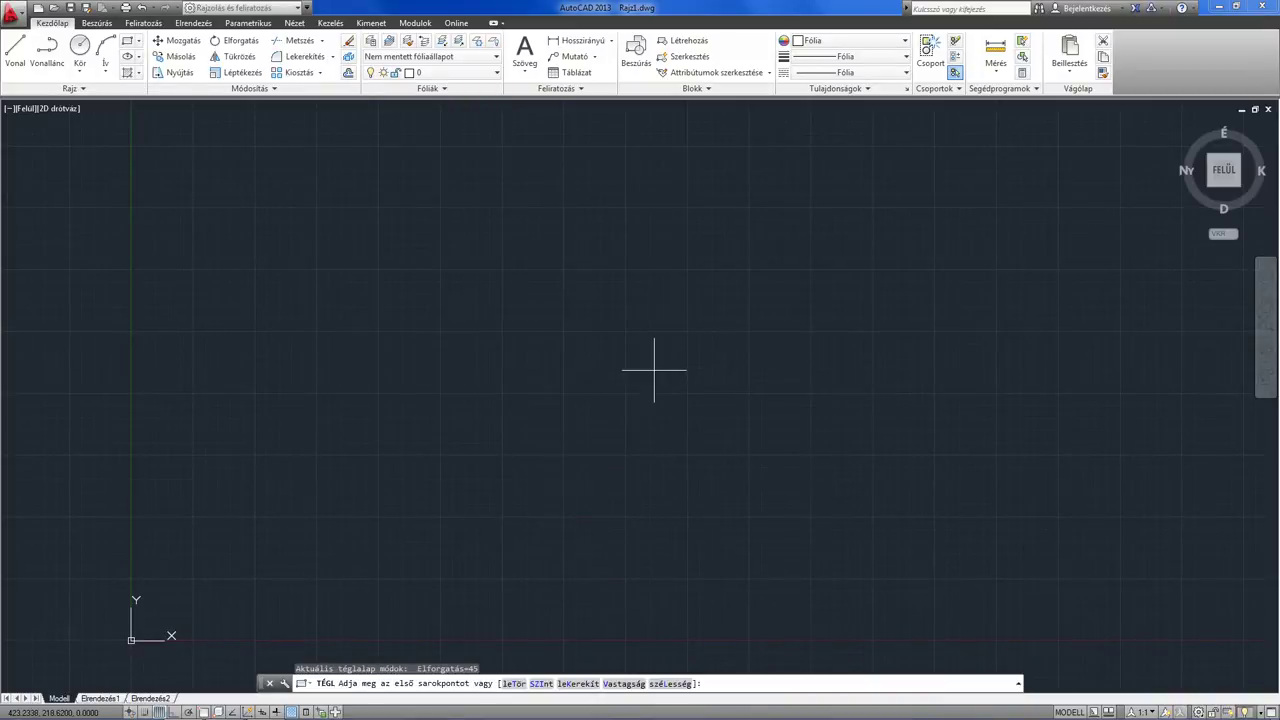
left_click(513, 684)
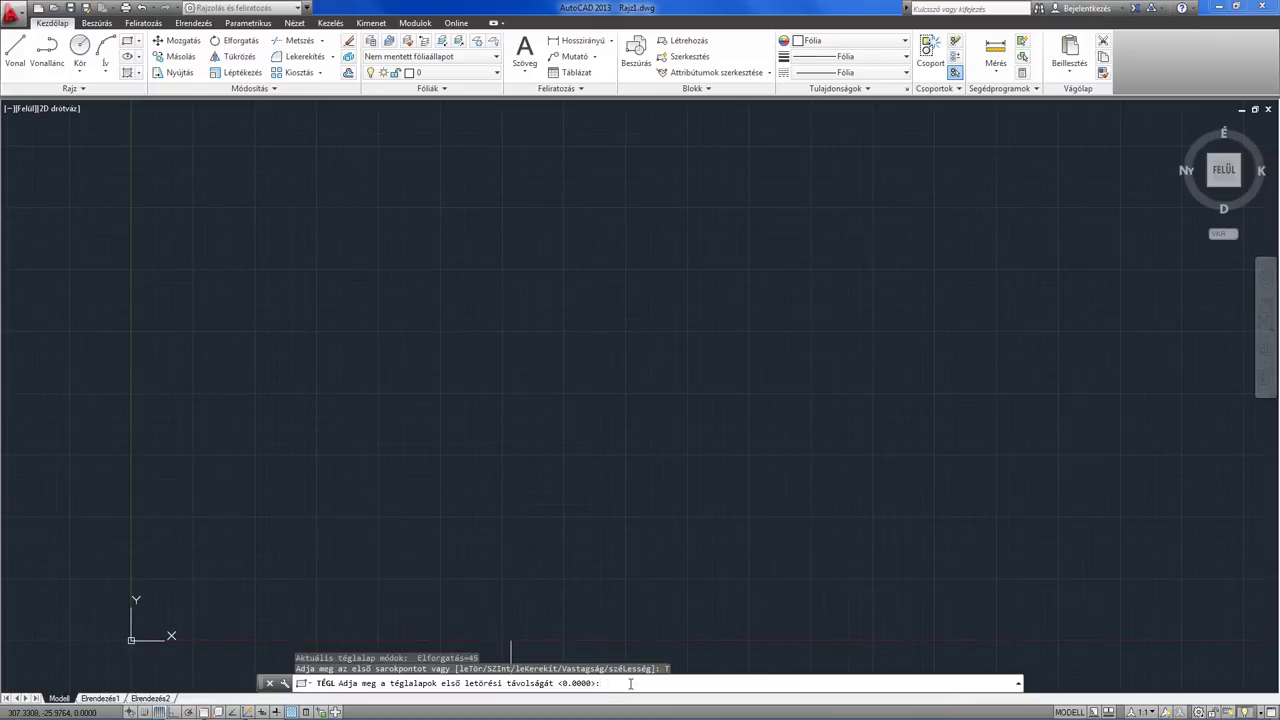
type("100")
key("BackSpace")
key("Return")
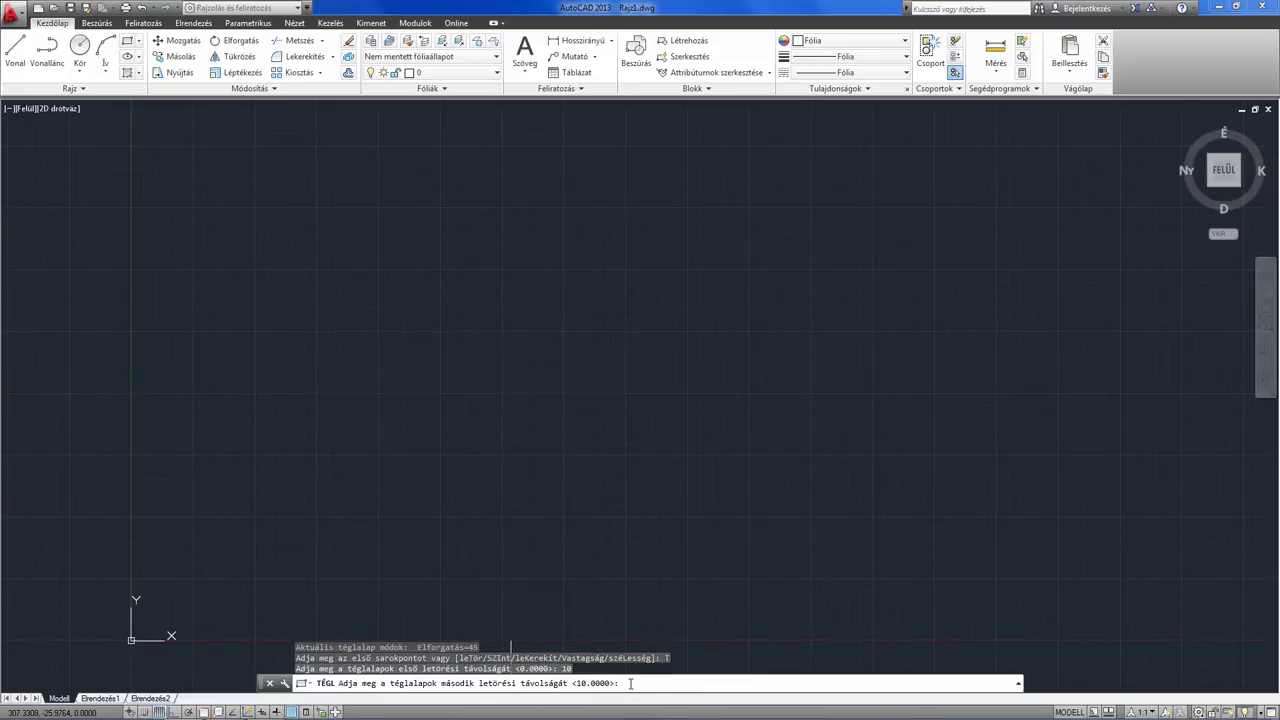
type("2")
type("0")
key("Return")
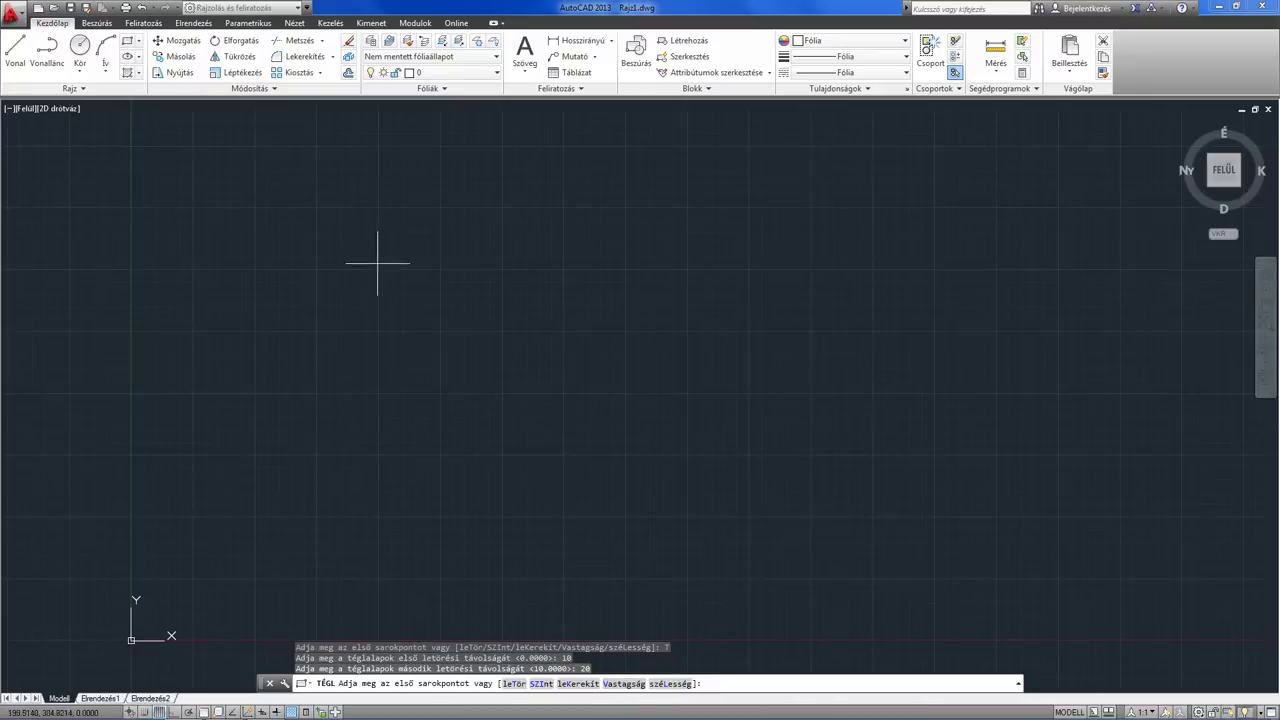
Draw the 45°-rotated rectangle with 10 by 20 chamfered corners
left_click(369, 229)
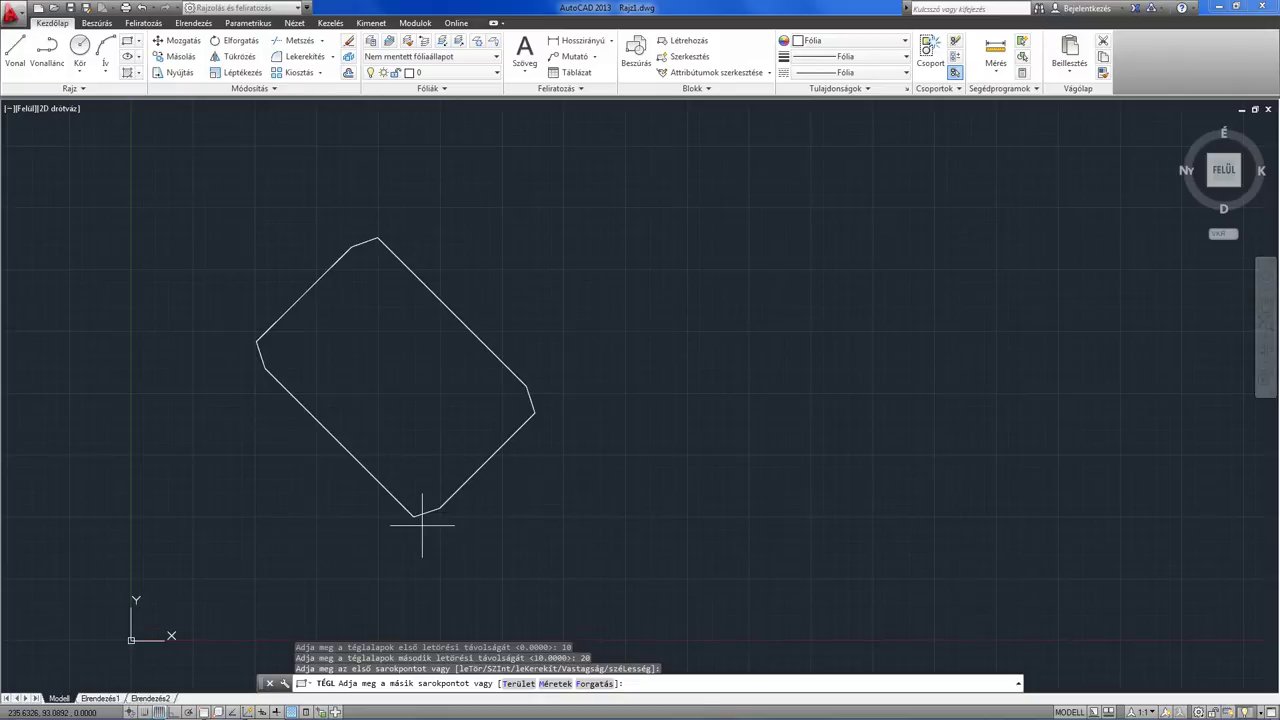
left_click(422, 524)
middle_click_drag(500, 506, 509, 474)
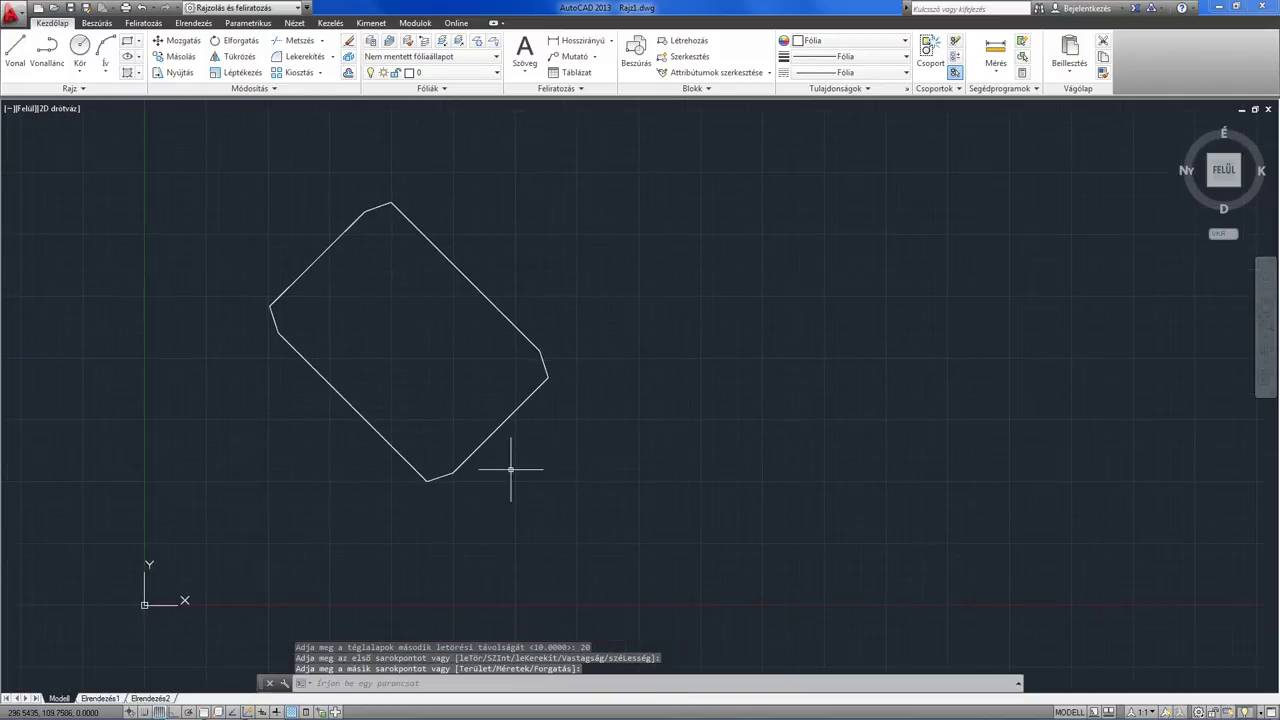
Reset the rectangle rotation angle to 0 degrees, then cancel the unfinished rectangle
left_click(562, 688)
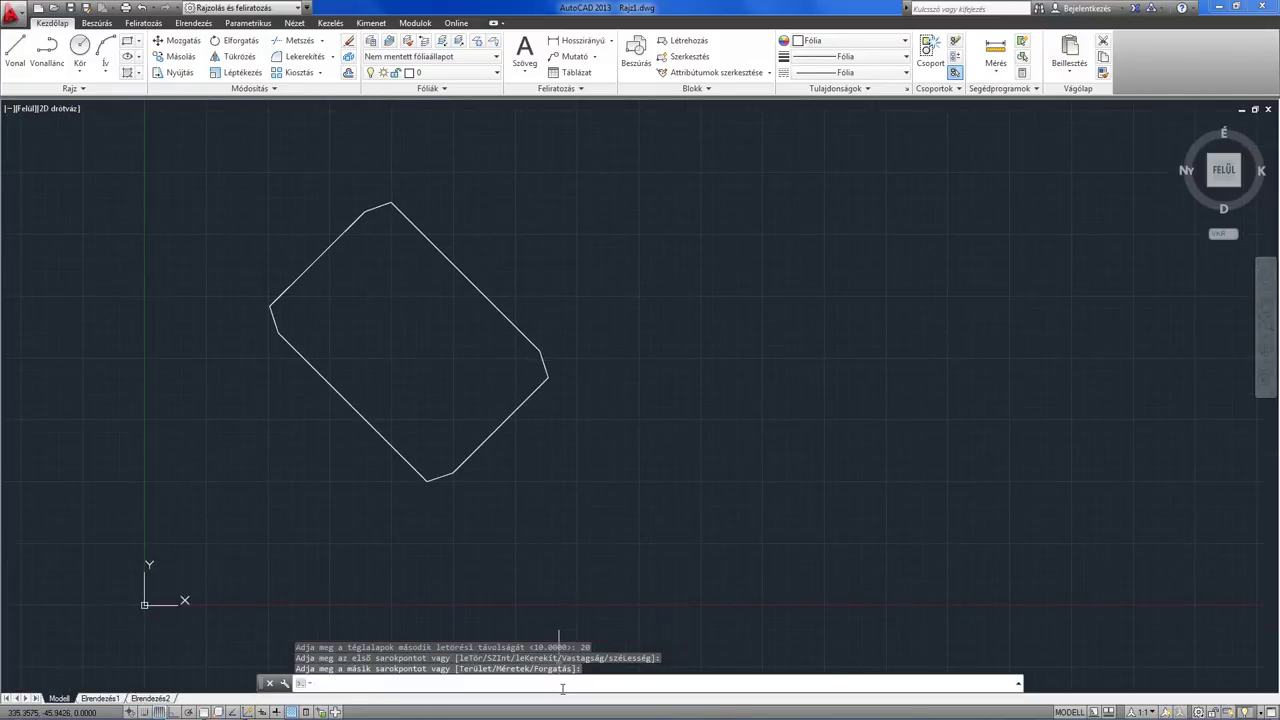
key("Return")
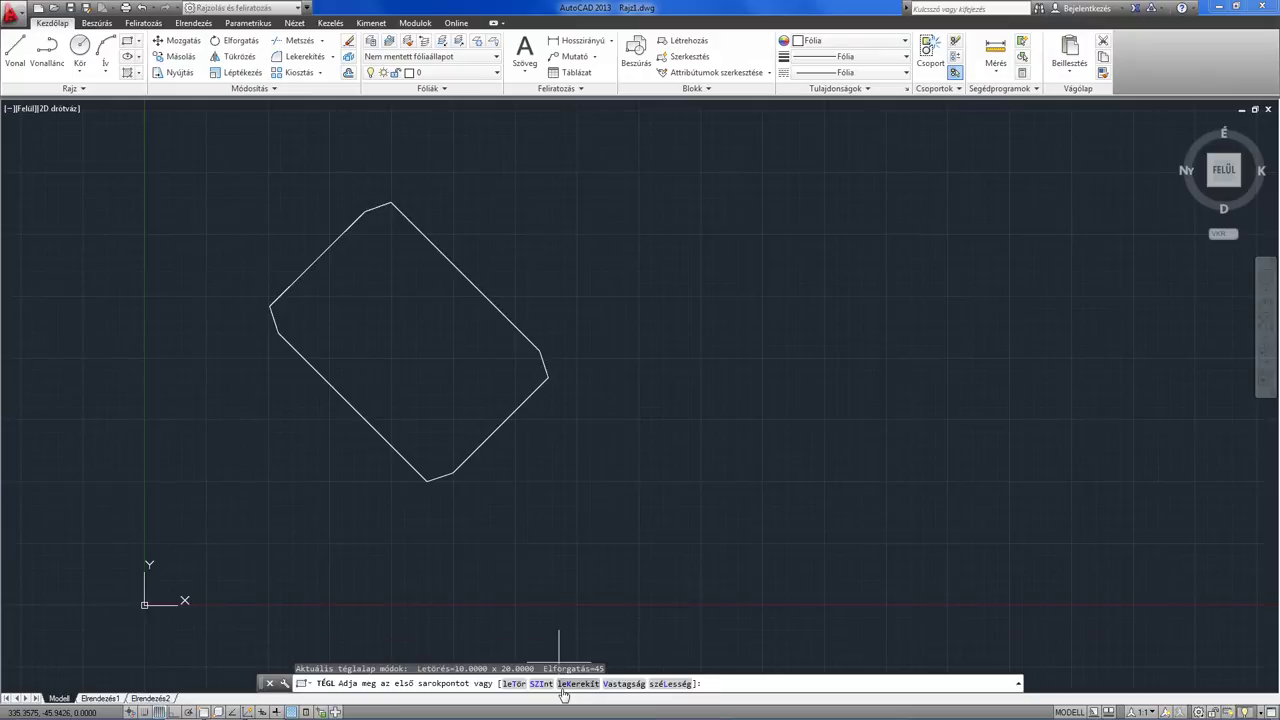
left_click(630, 462)
type("f")
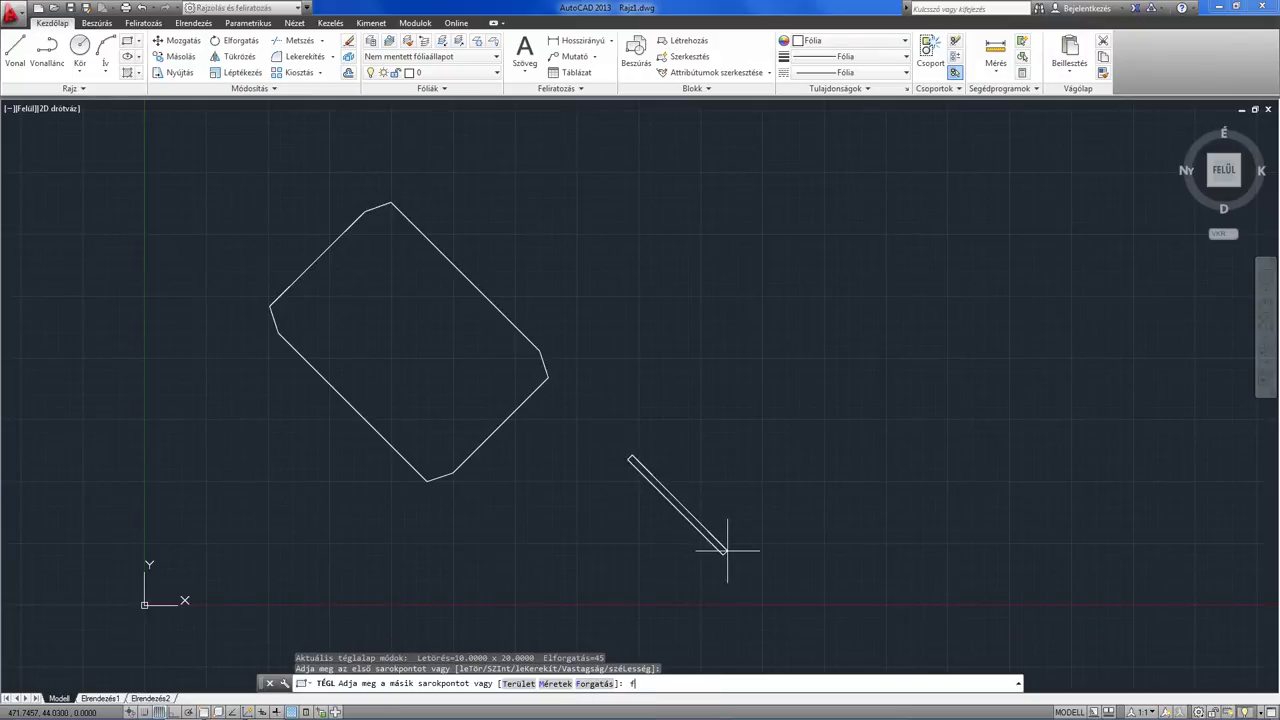
key("Return")
type("0")
key("Return")
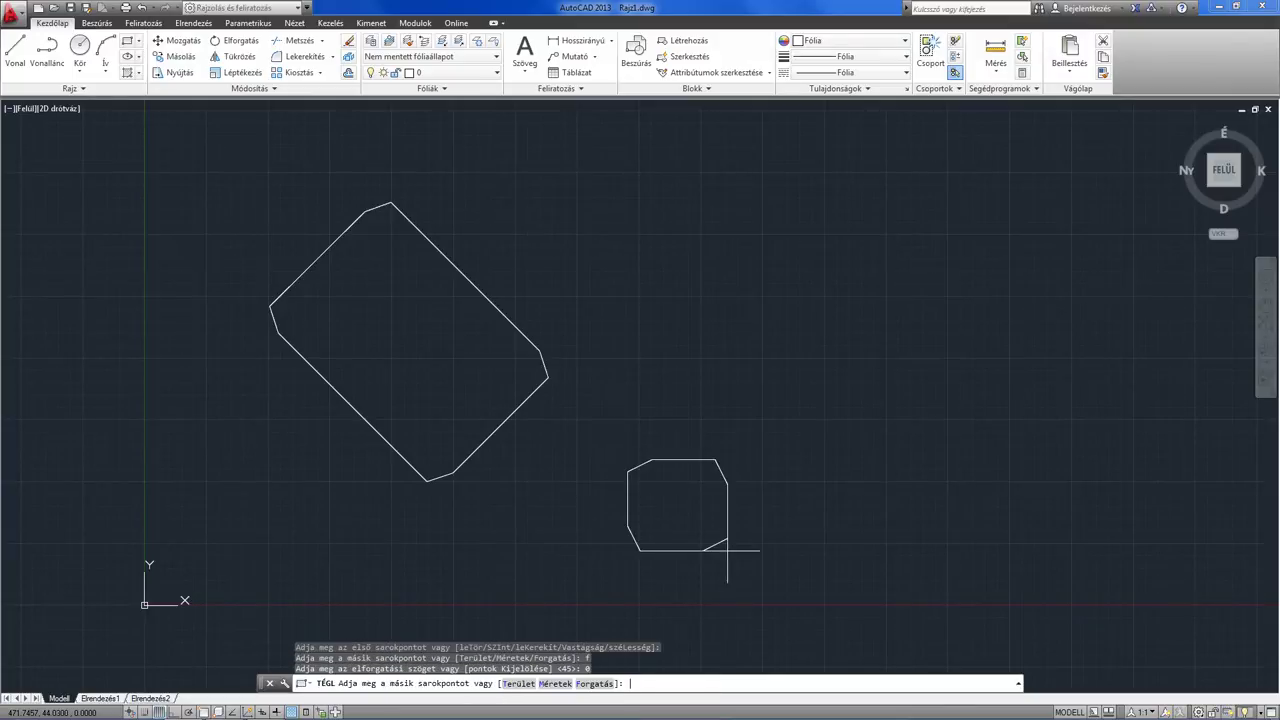
key("Escape")
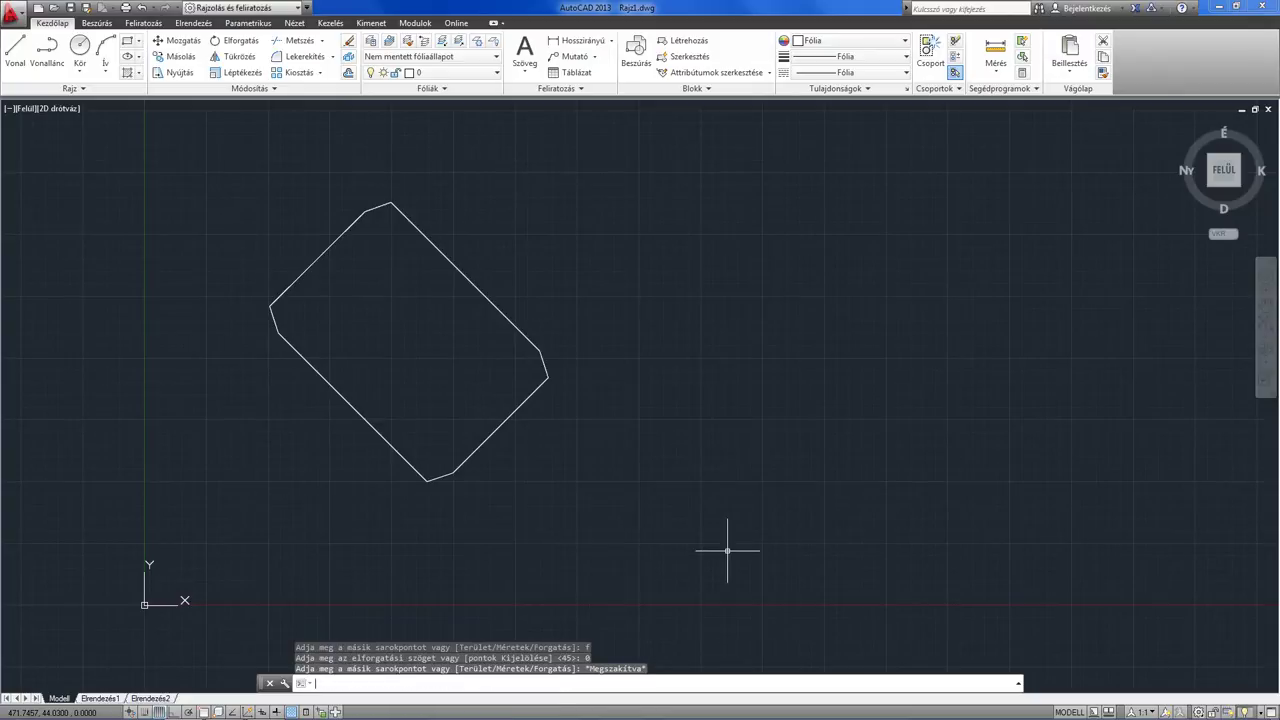
Set chamfer distances to 10 and 10 and draw an upright rectangle beside the rotated one
key("Return")
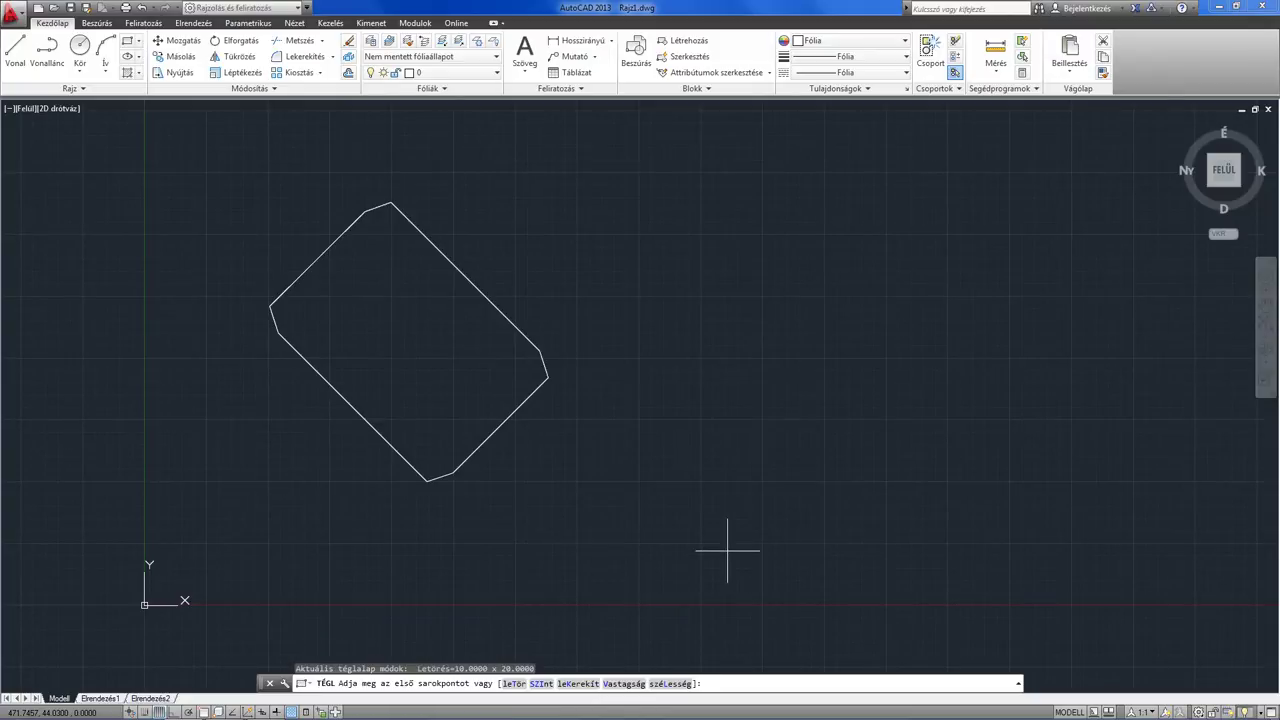
type("t")
key("Return")
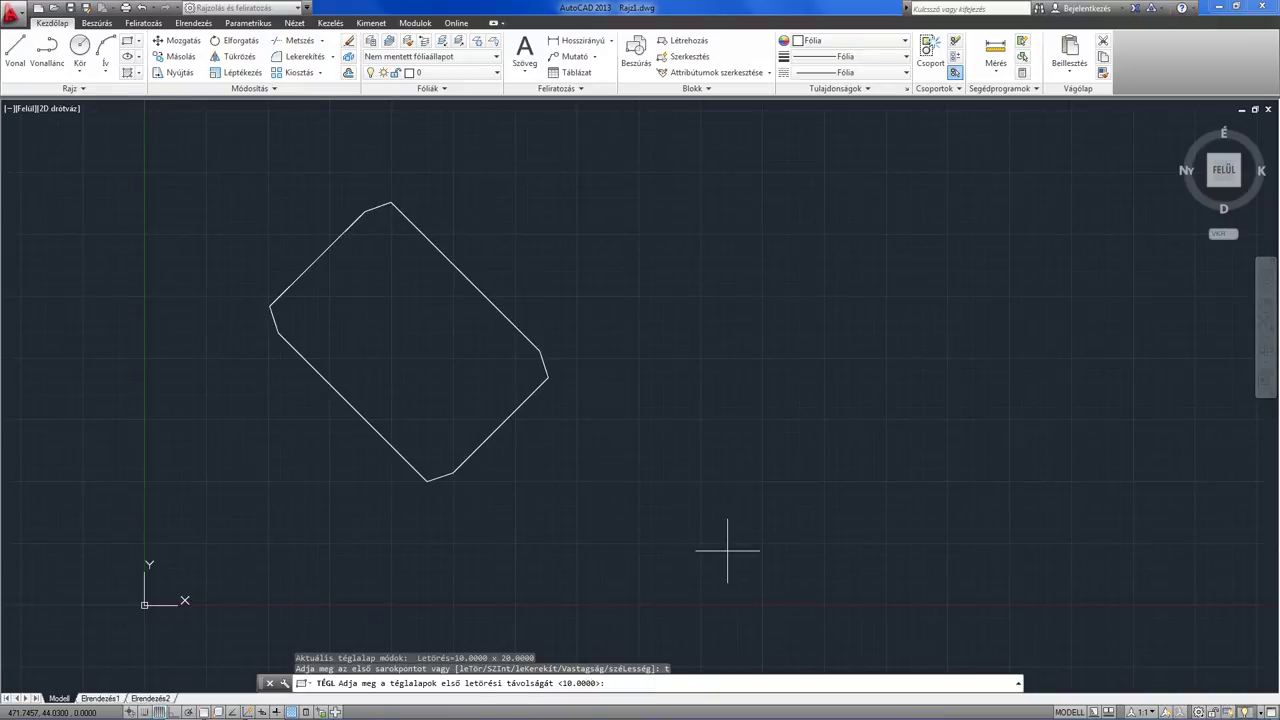
type("10")
key("Return")
type("10")
key("Return")
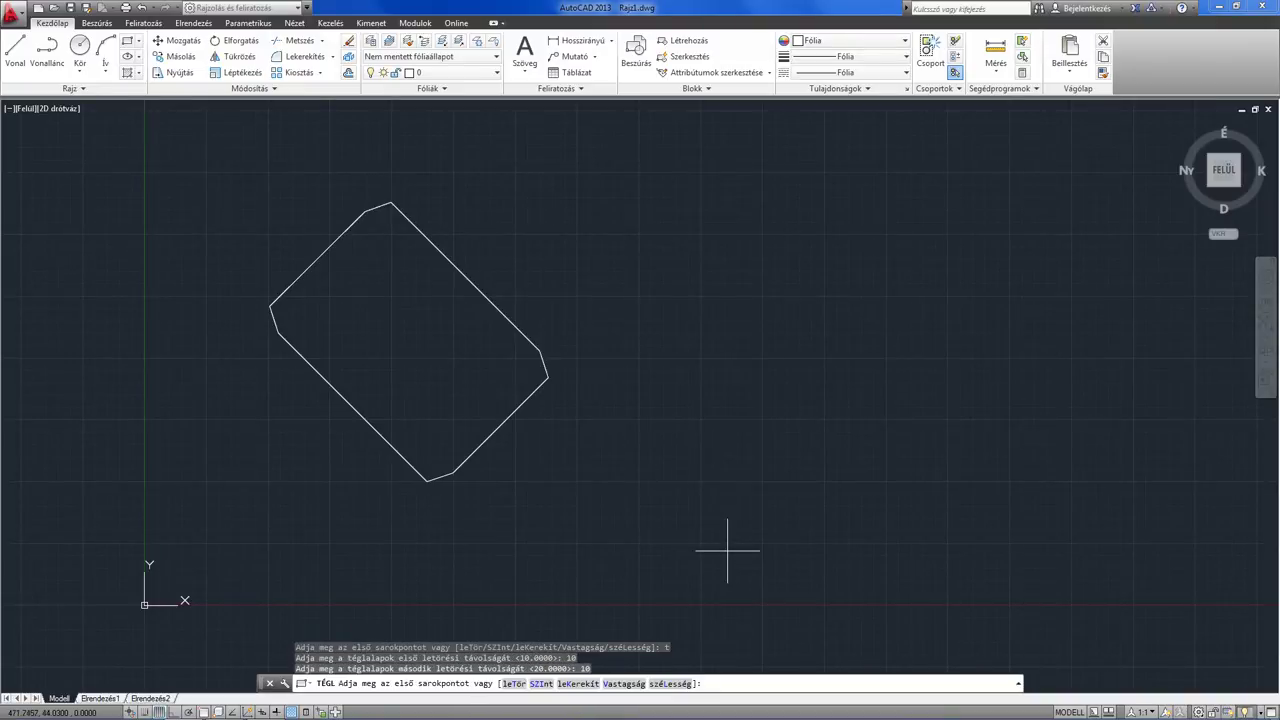
left_click(635, 333)
left_click(813, 520)
mouse_move(810, 452)
middle_mouse_down()
mouse_move(755, 455)
mouse_move(678, 418)
middle_mouse_up()
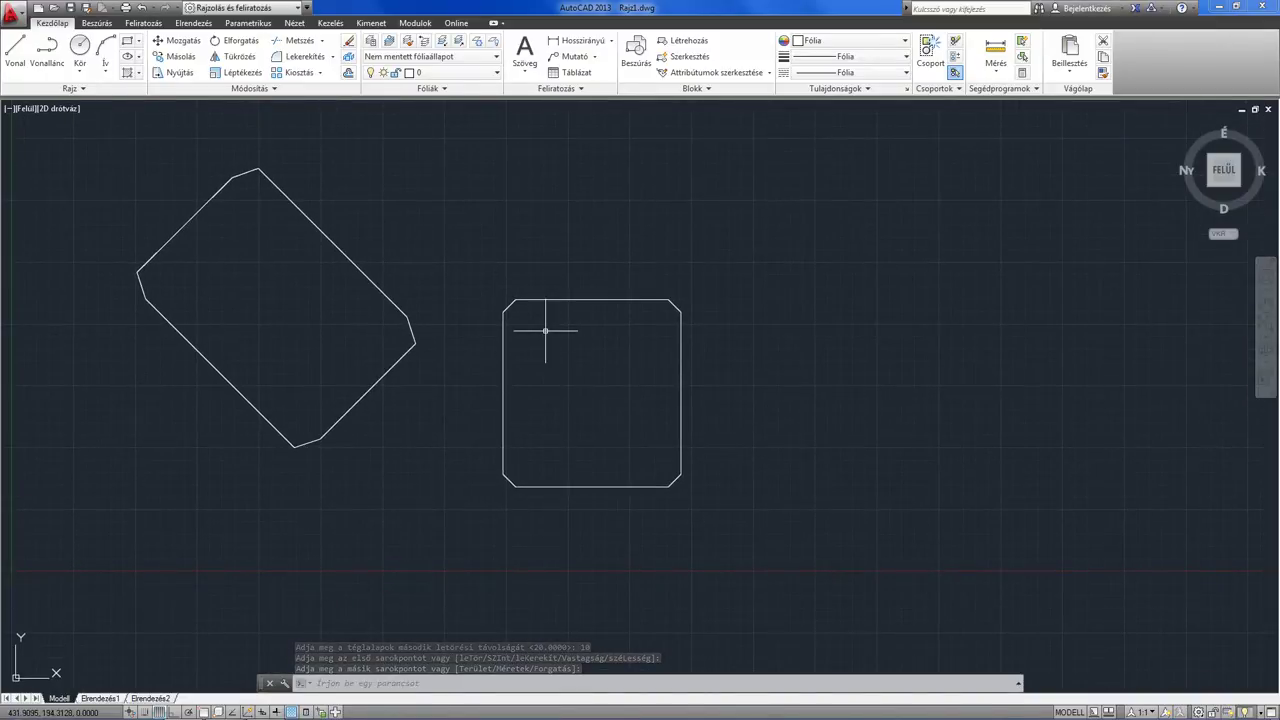
scroll(545, 330, "up", 2)
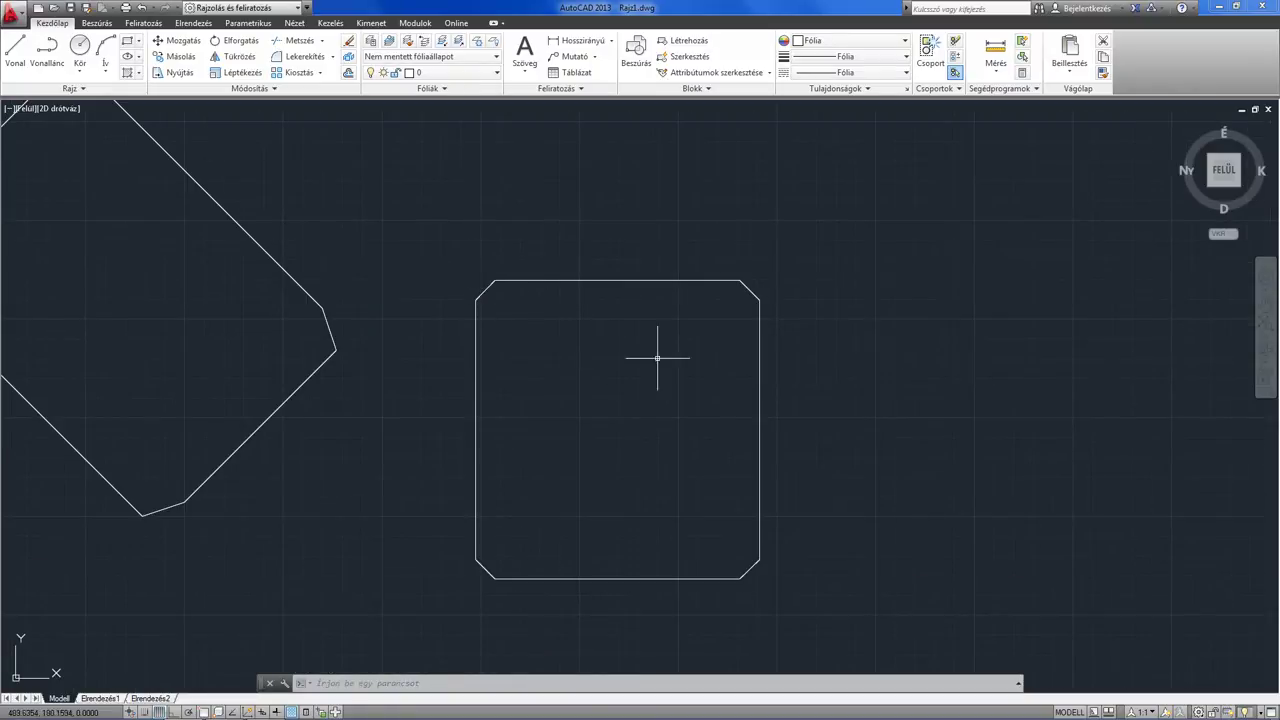
scroll(671, 377, "down", 2)
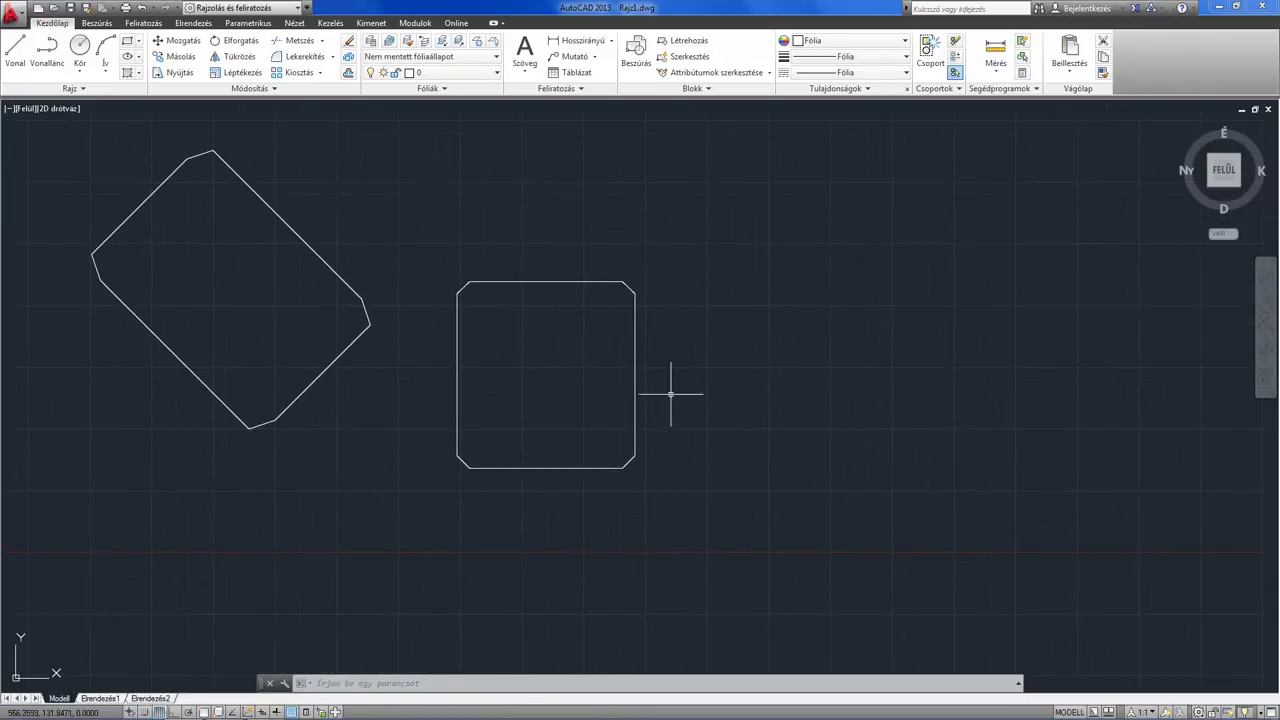
Draw a rectangle with corners filleted at radius 15 to the right of the chamfered ones
type("tz")
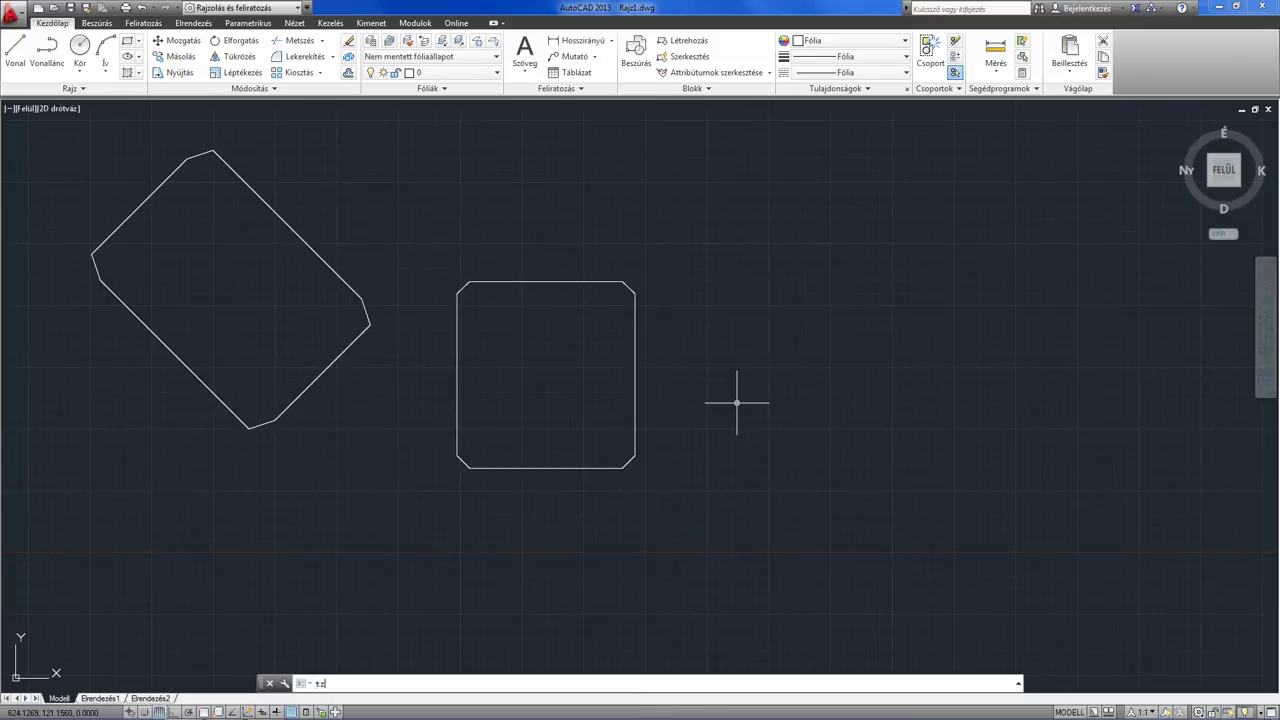
type("égl")
key("Return")
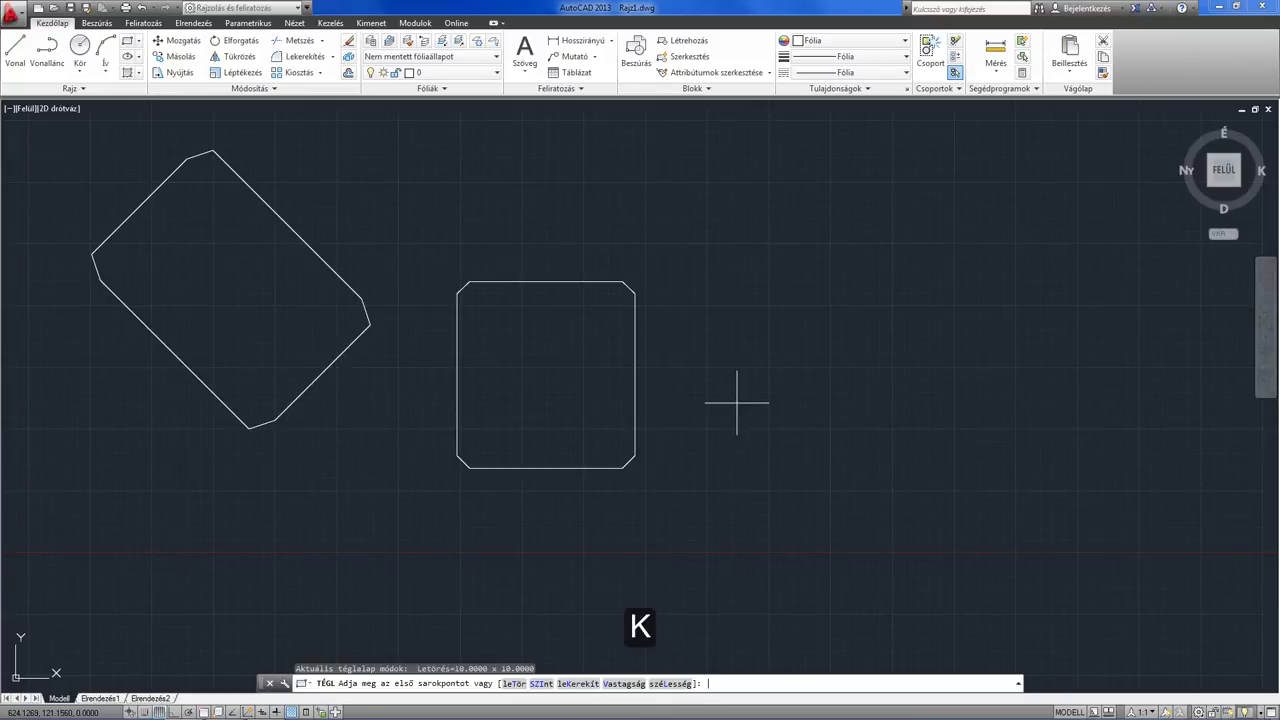
type("k")
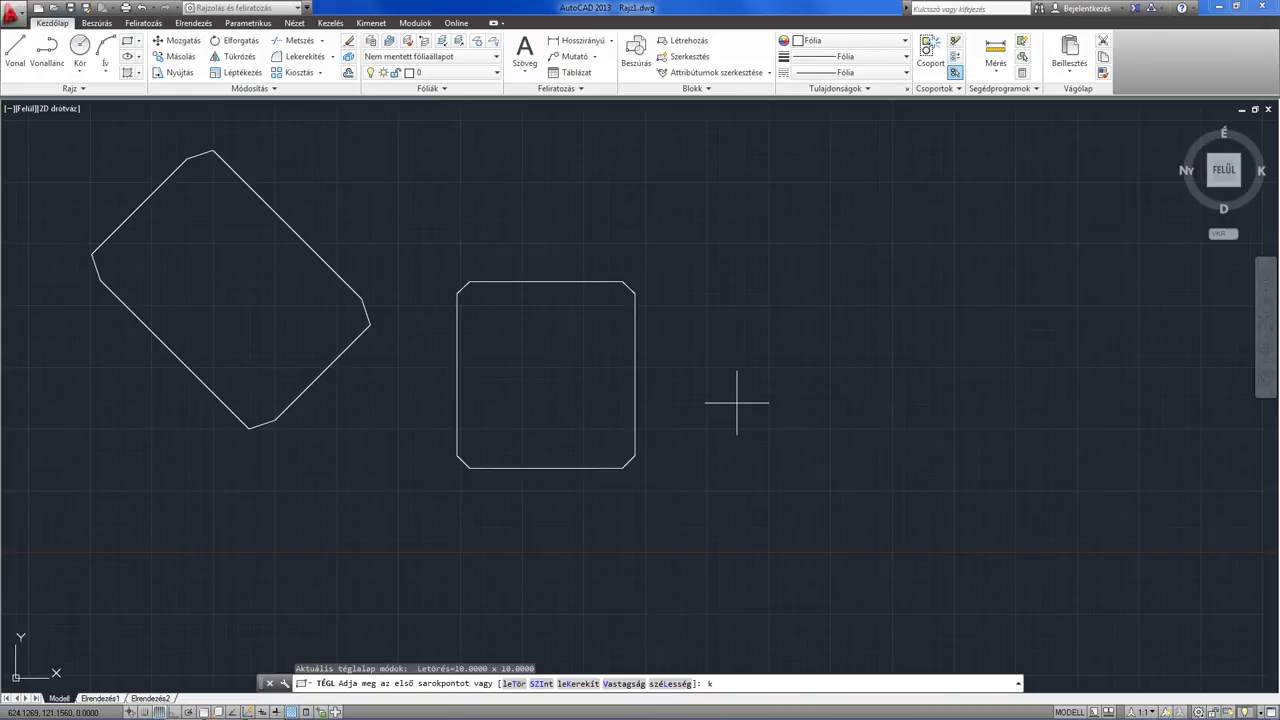
key("Return")
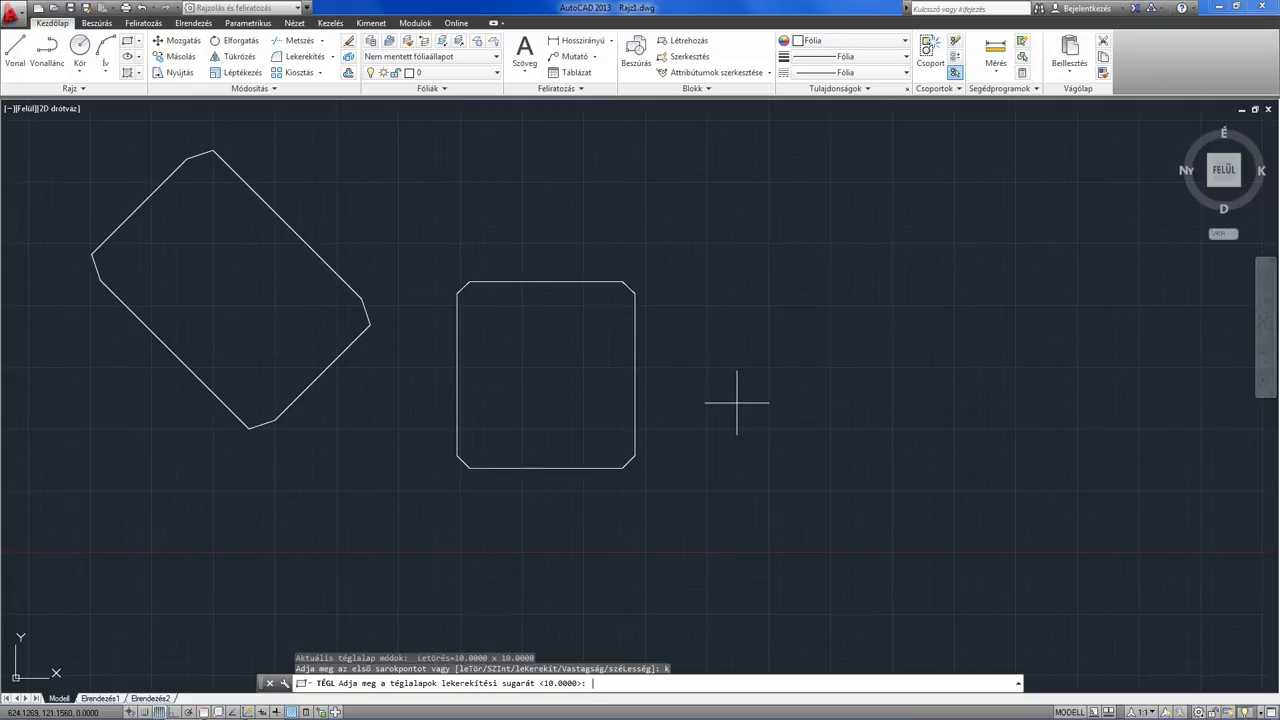
type("15")
key("Return")
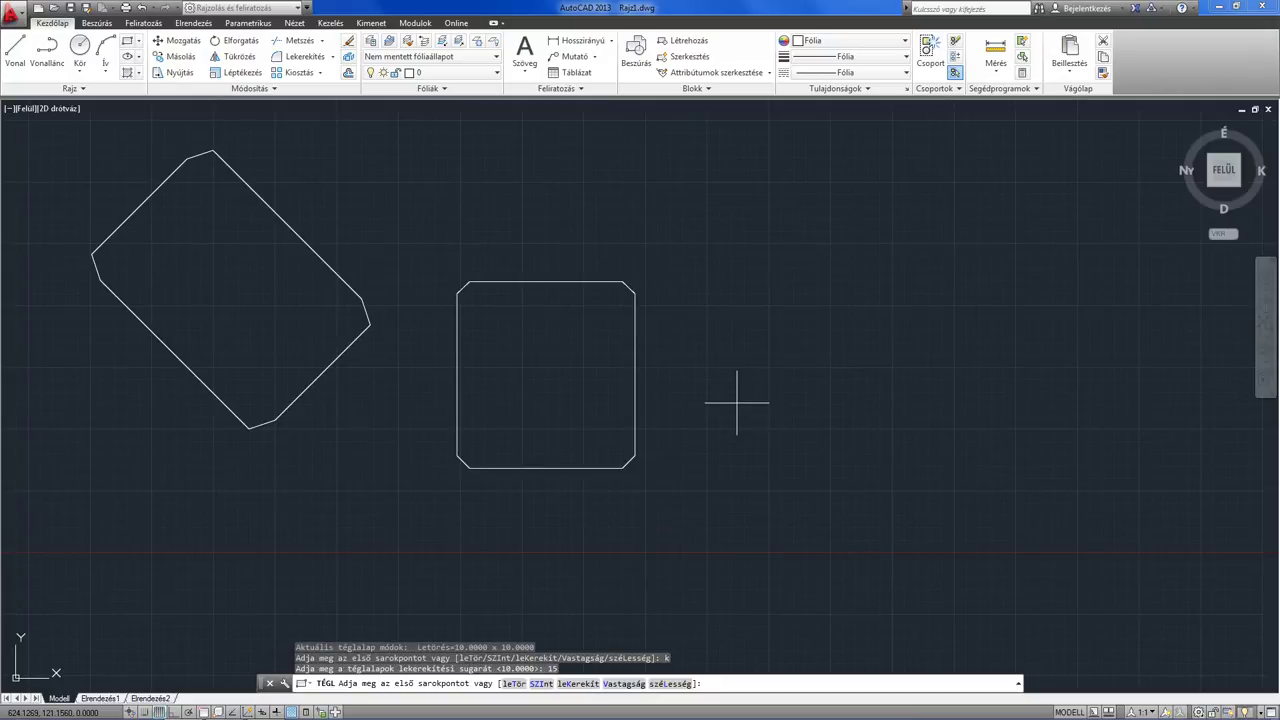
left_click(722, 335)
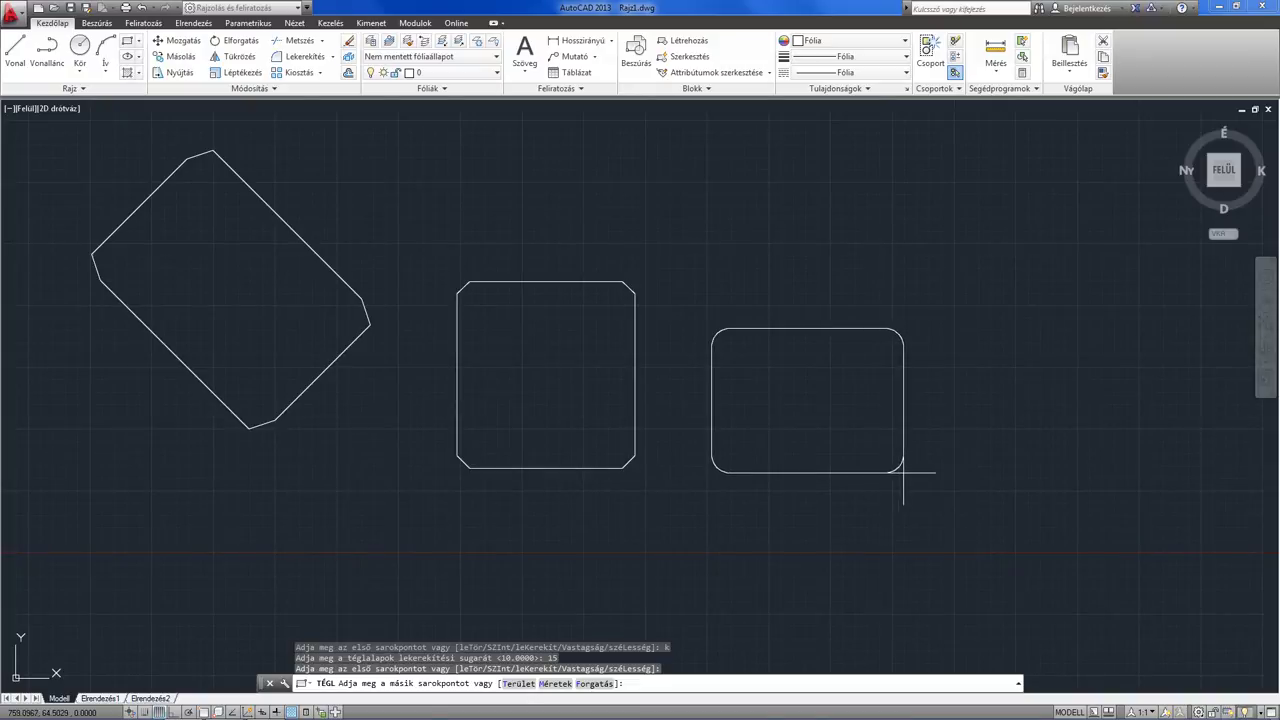
left_click(920, 485)
middle_click_drag(843, 509, 831, 474)
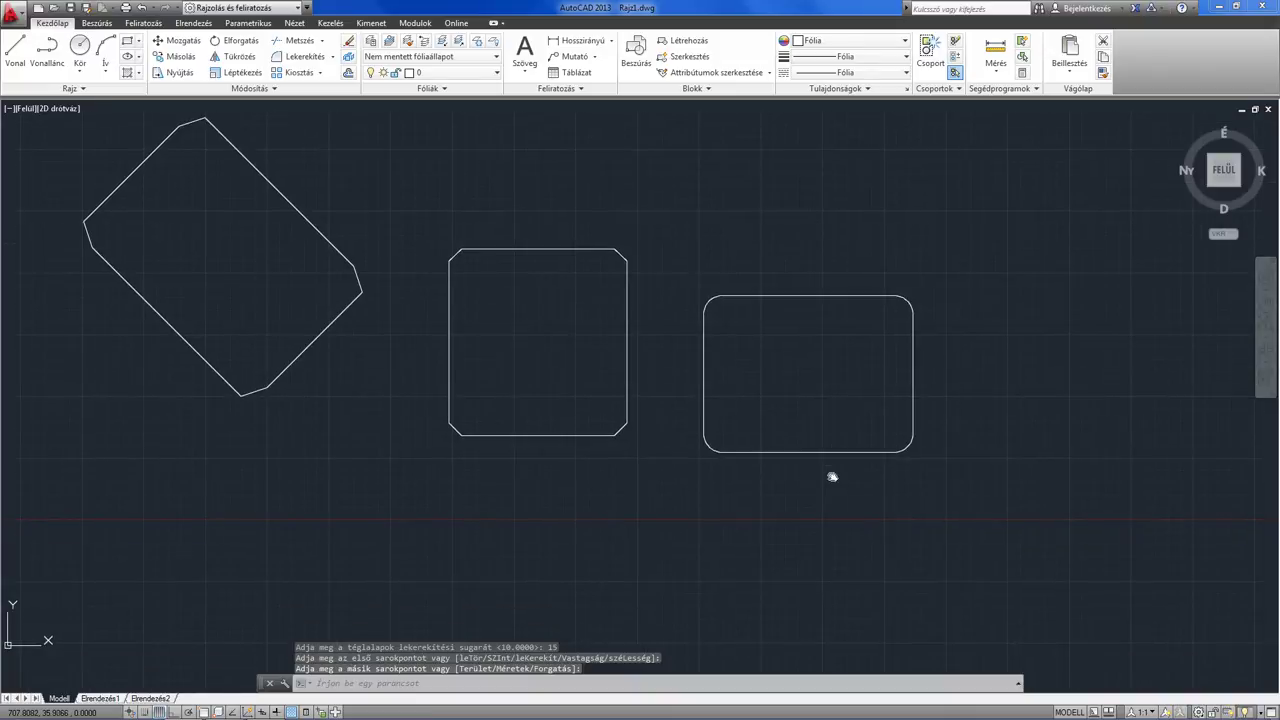
middle_click_drag(560, 475, 573, 484)
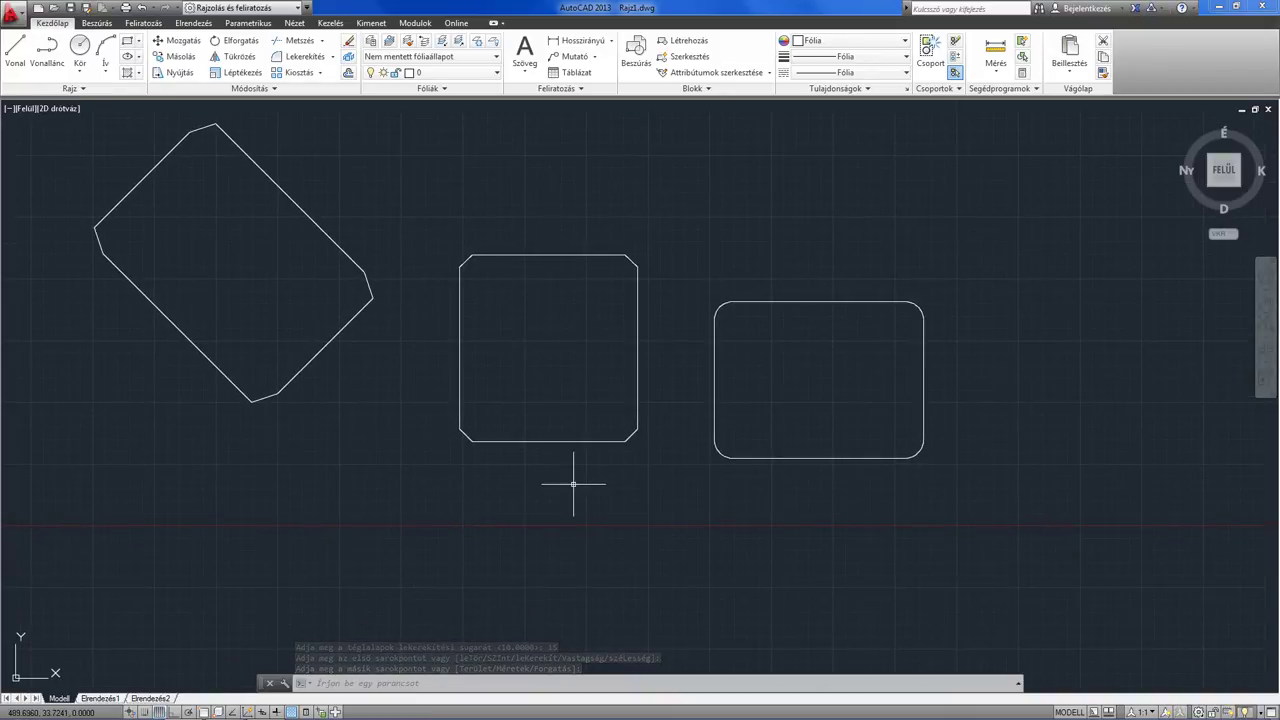
Draw a rounded rectangle with thickness 10 at the lower left, below the others
key("Return")
type("v")
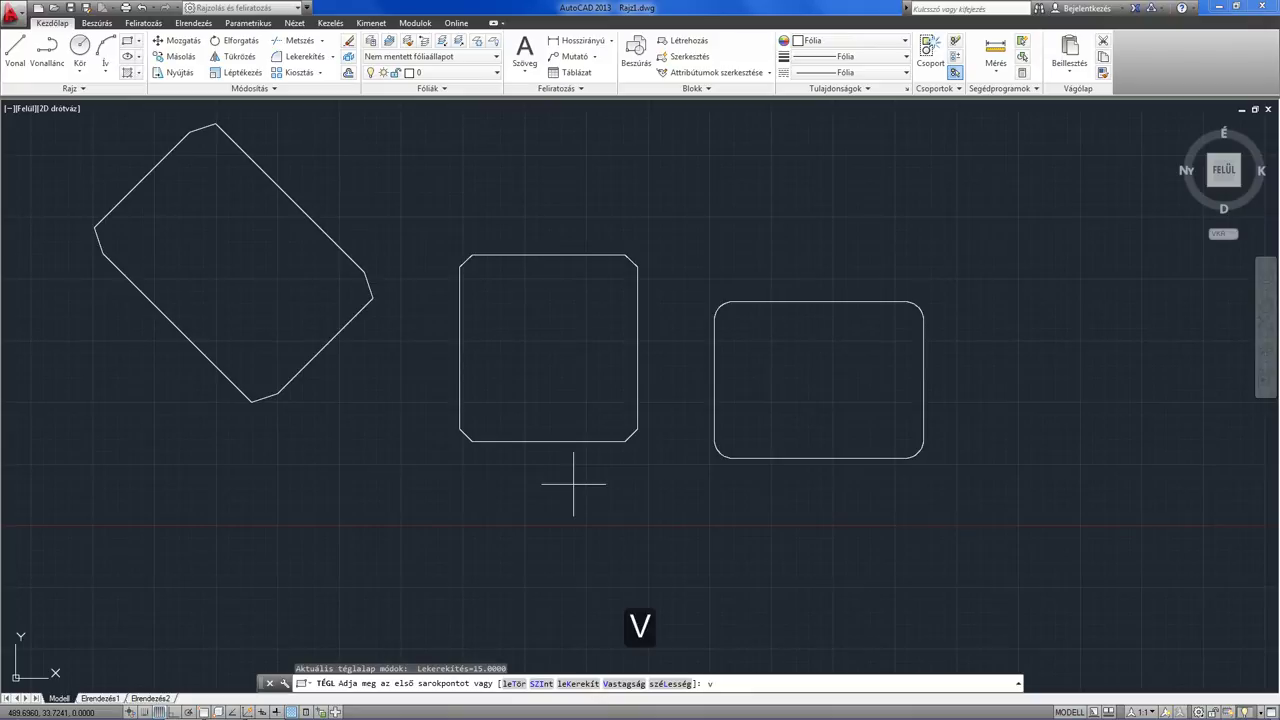
key("Return")
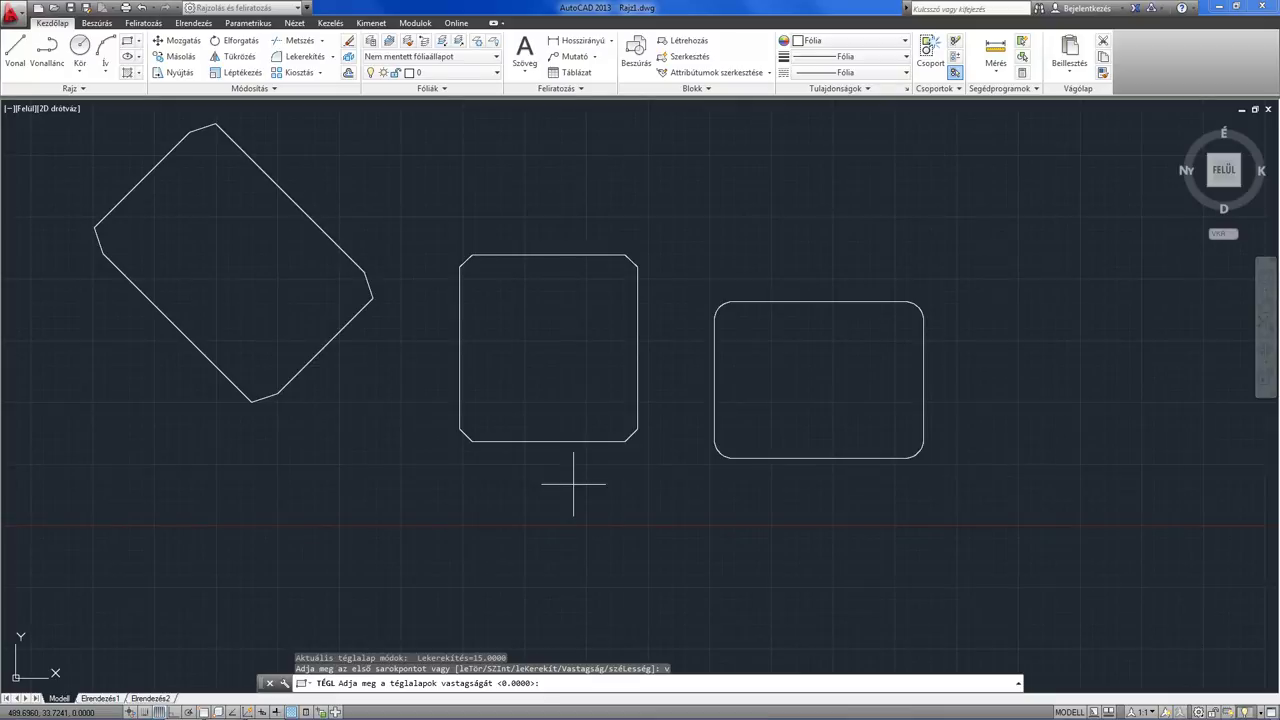
type("10")
key("Return")
middle_click_drag(573, 485, 604, 311)
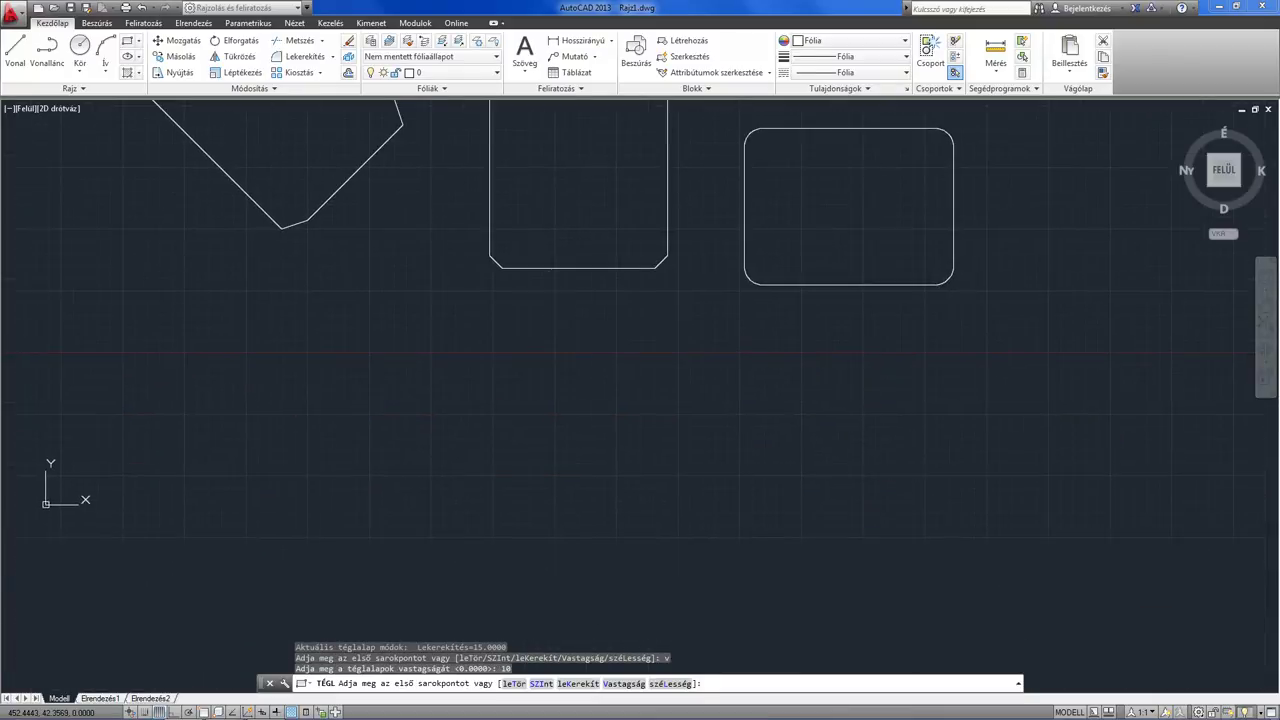
left_click(272, 329)
left_click(502, 501)
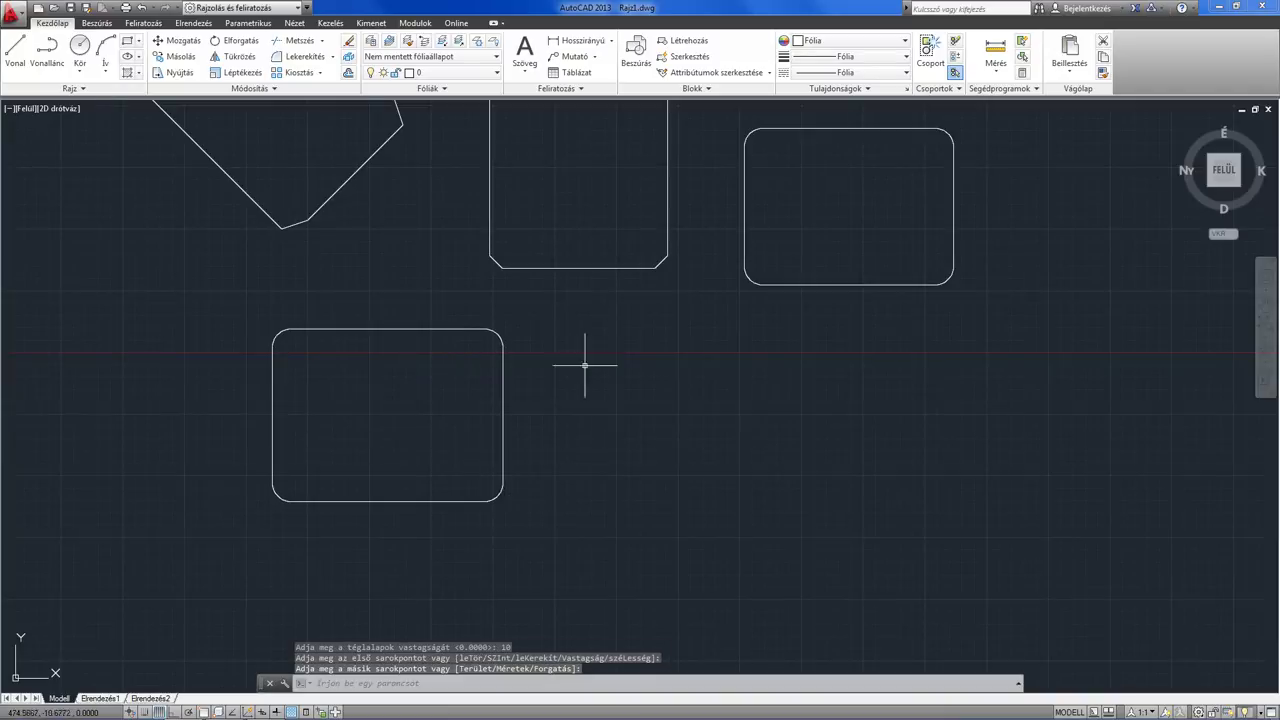
middle_click_drag(586, 360, 566, 408)
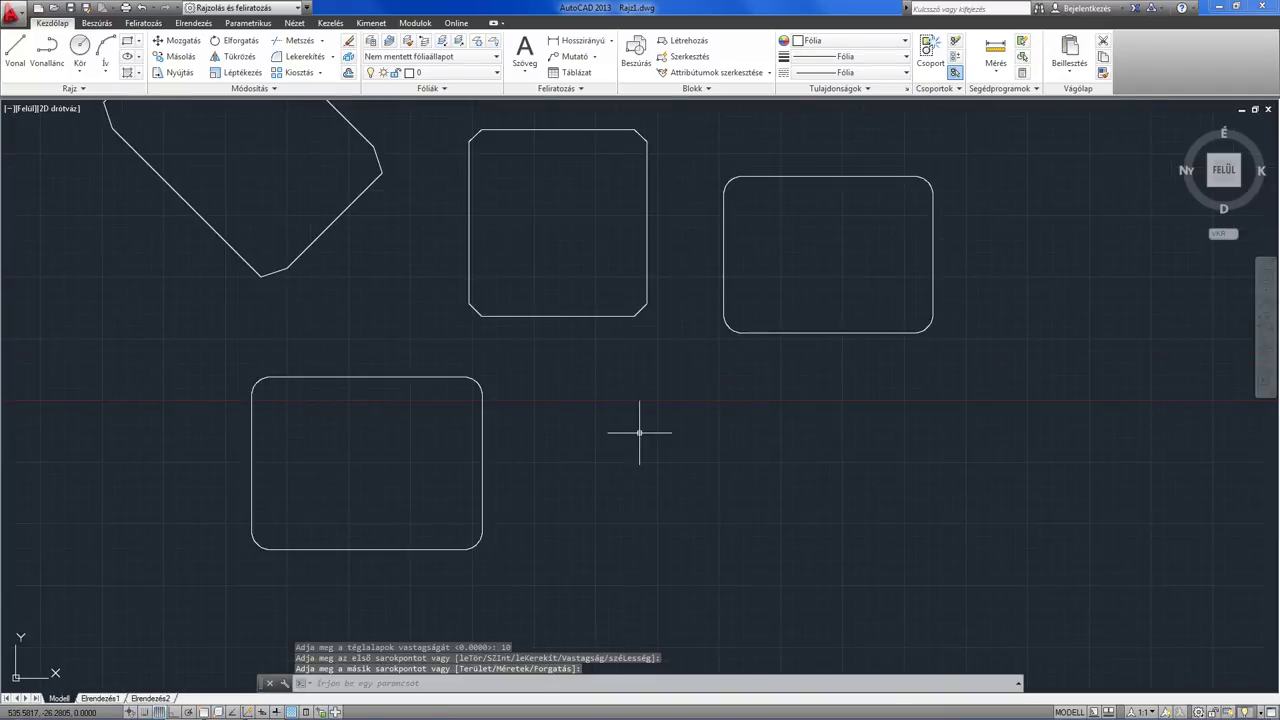
key("Return")
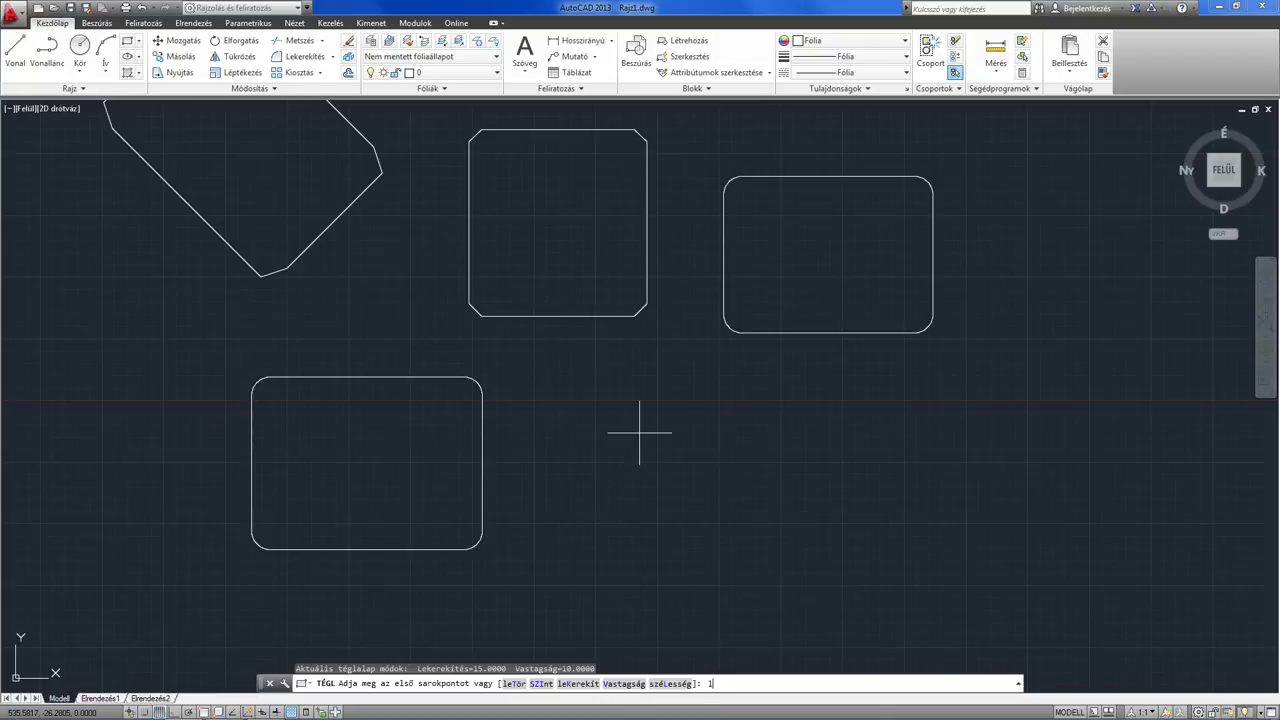
Draw a rounded rectangle with line width 10 right of the lower-left one, then fit all in view
type("l")
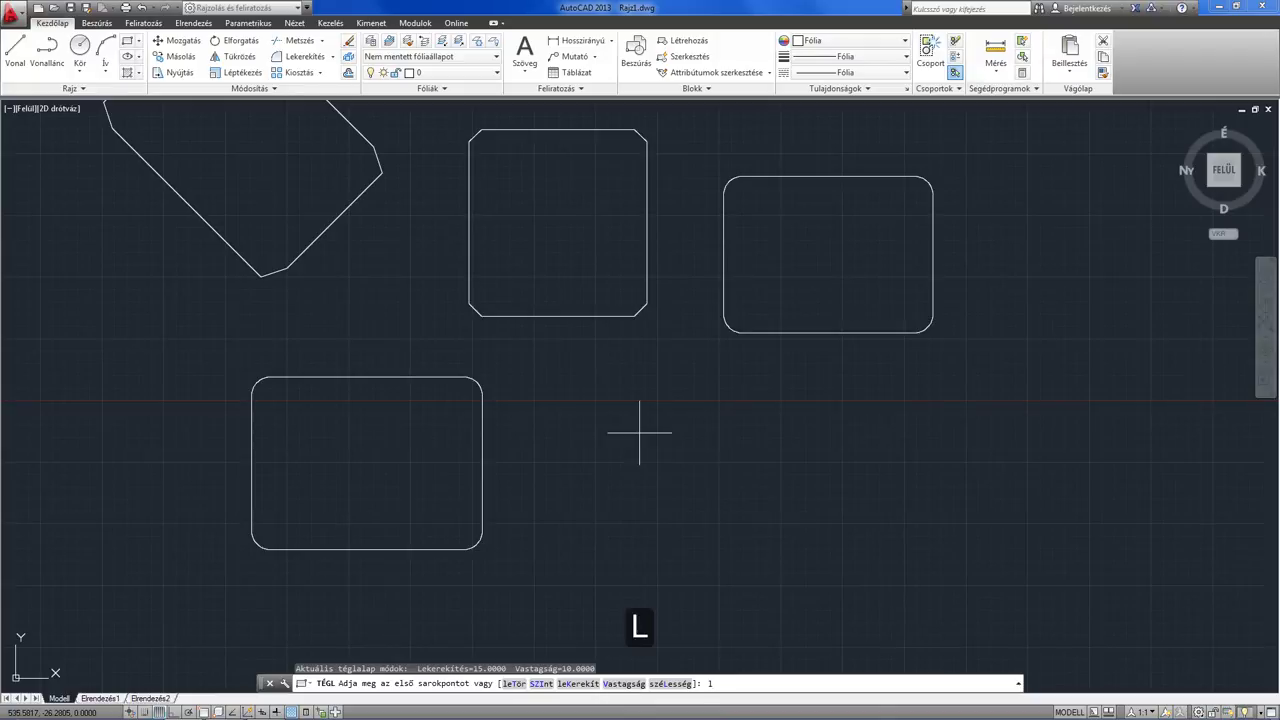
key("Return")
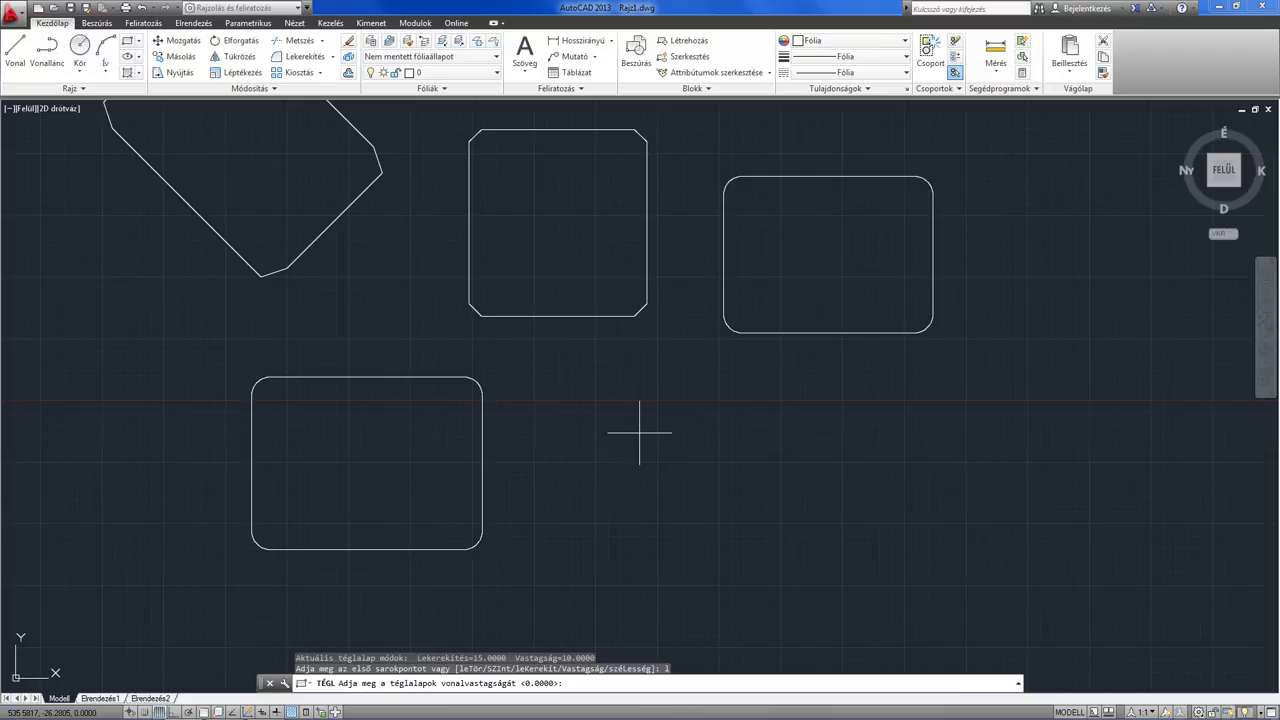
type("10")
key("Return")
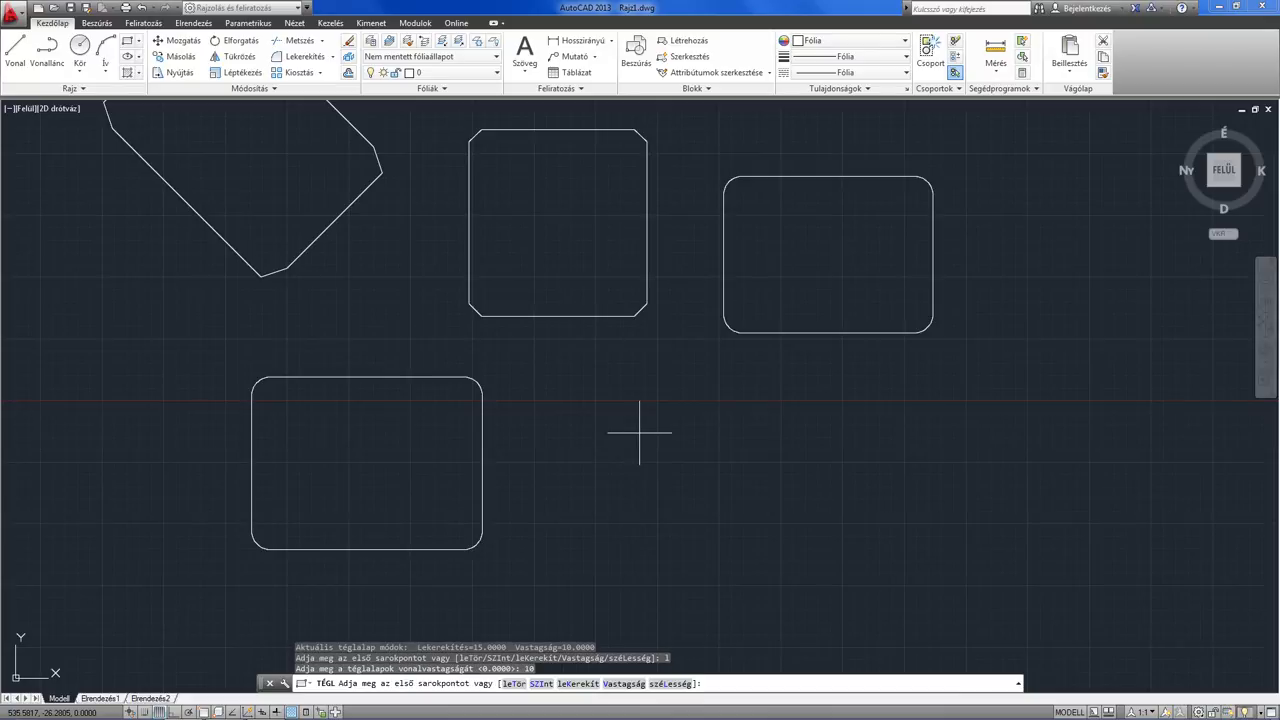
left_click(547, 378)
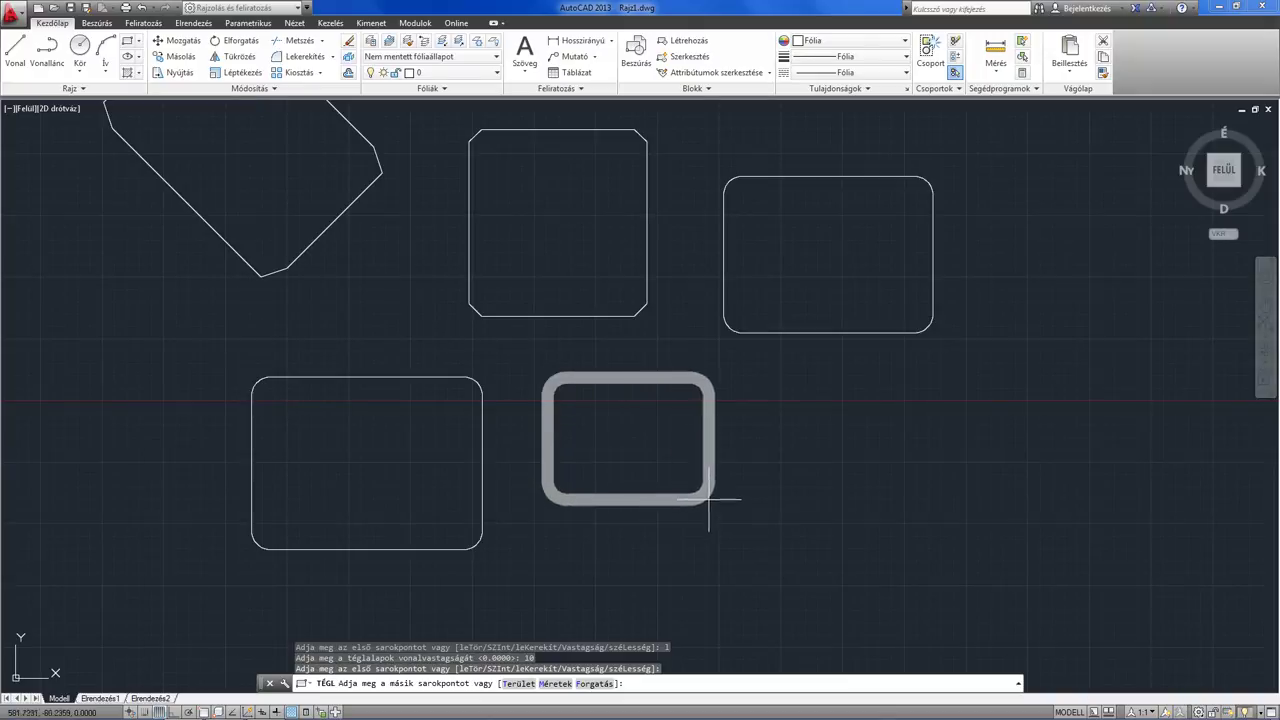
middle_click_drag(814, 534, 775, 466)
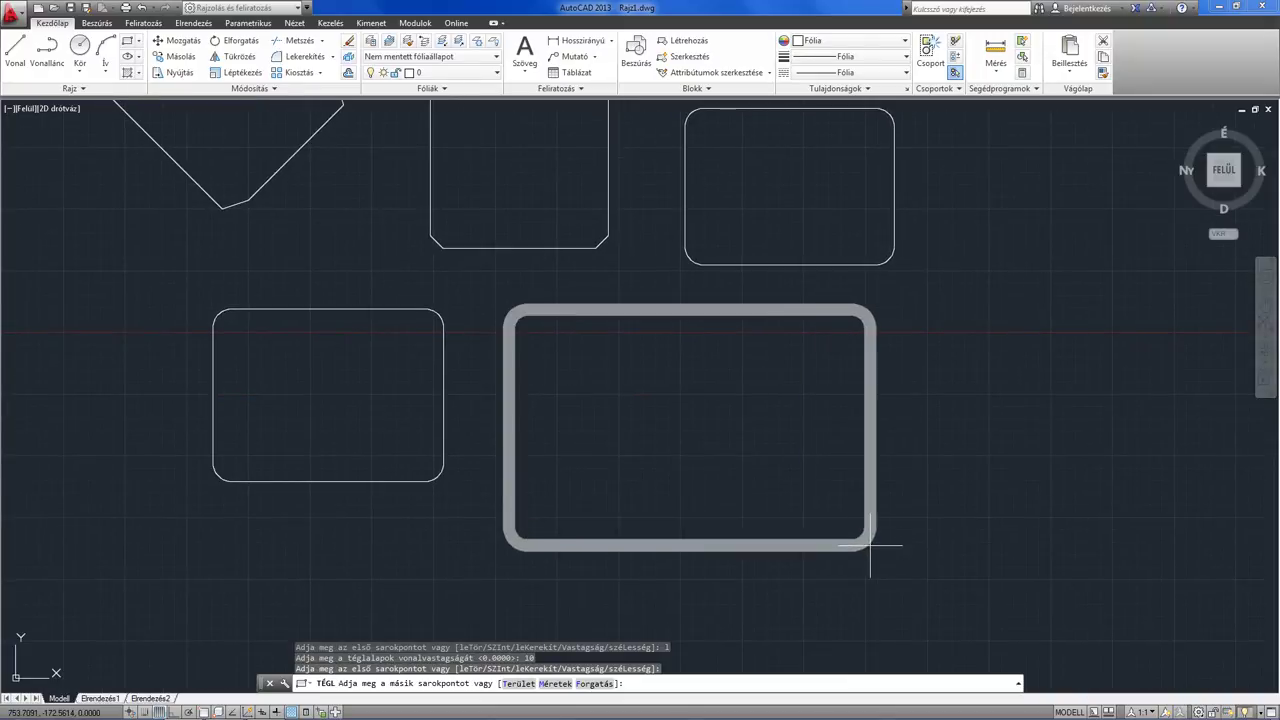
left_click(870, 544)
middle_click_drag(635, 389, 626, 423)
middle_click_drag(631, 277, 632, 311)
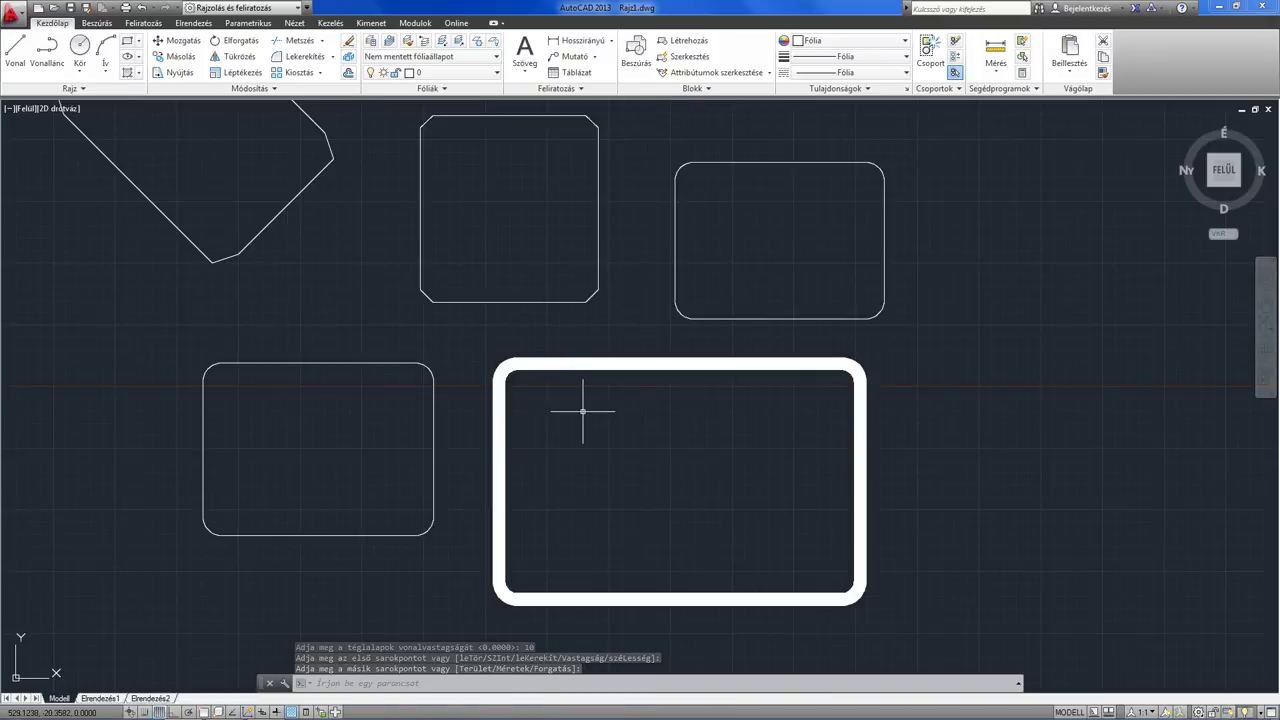
mouse_move(583, 409)
middle_mouse_down()
mouse_move(580, 437)
mouse_move(586, 423)
middle_mouse_up()
scroll(580, 440, "down", 2)
middle_click_drag(457, 340, 460, 363)
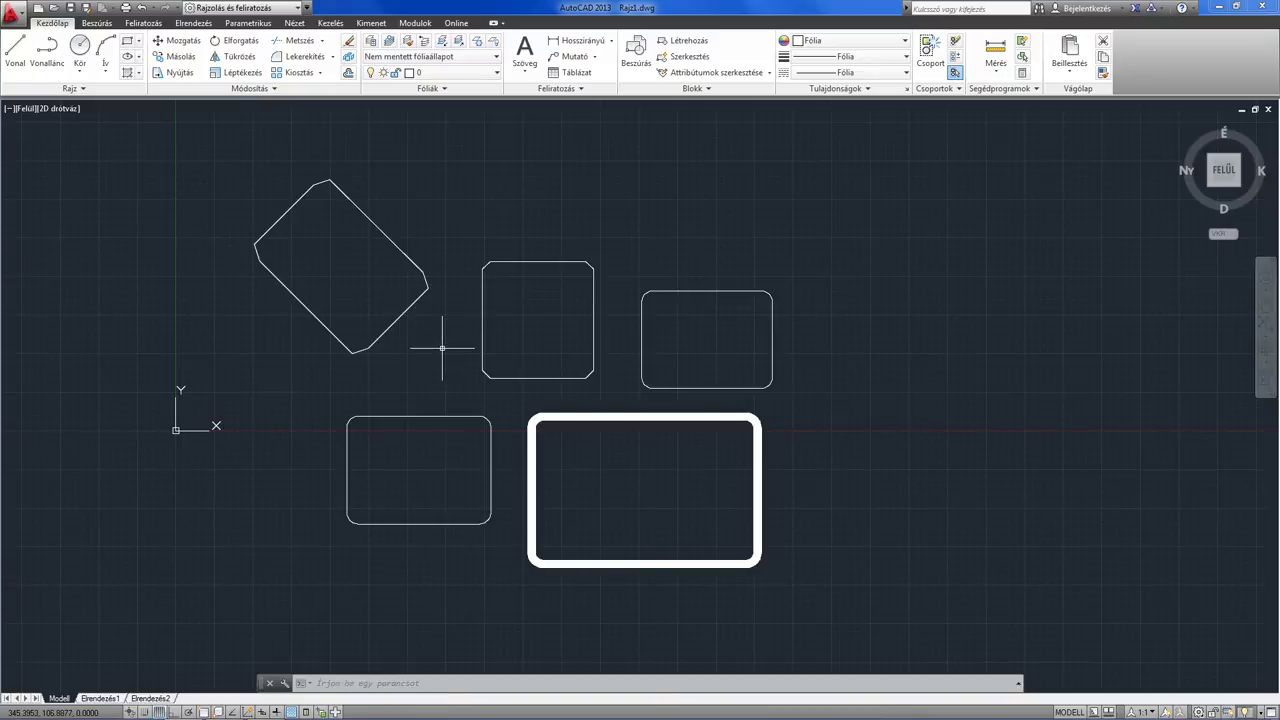
Clear the selection, switch to the southwest isometric view and zoom in on the rectangles
left_click(358, 416)
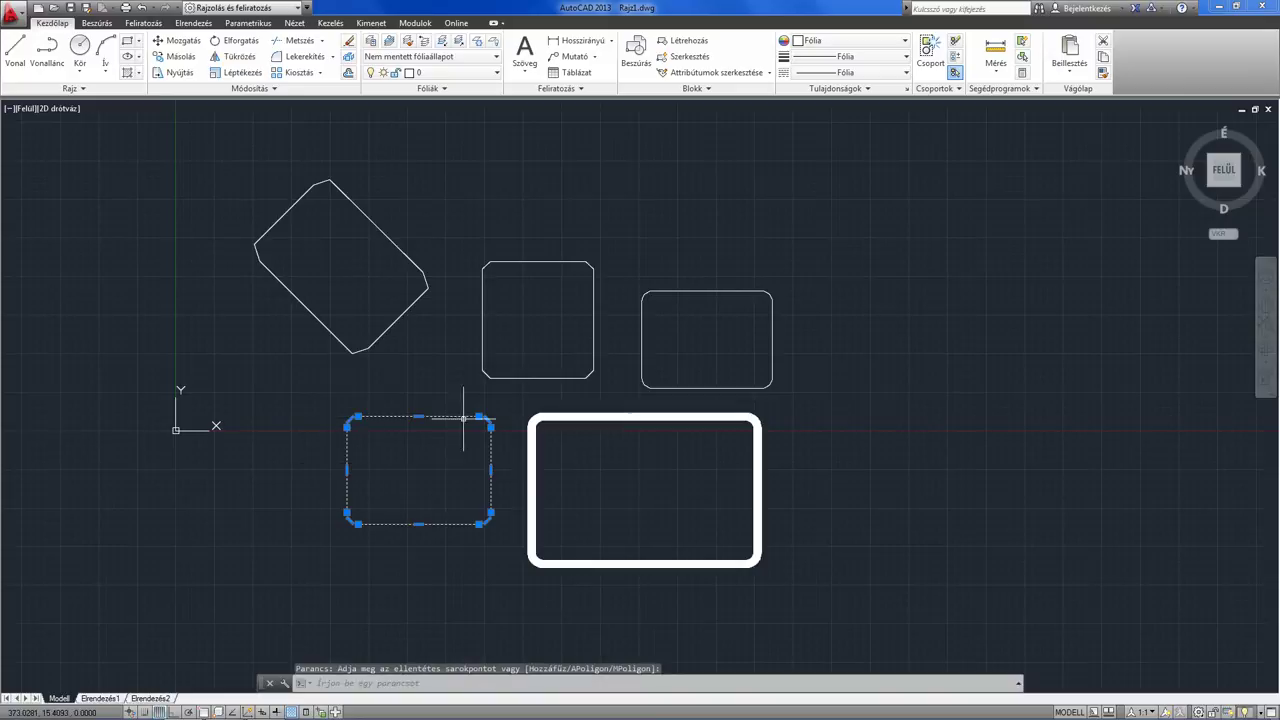
key("Escape")
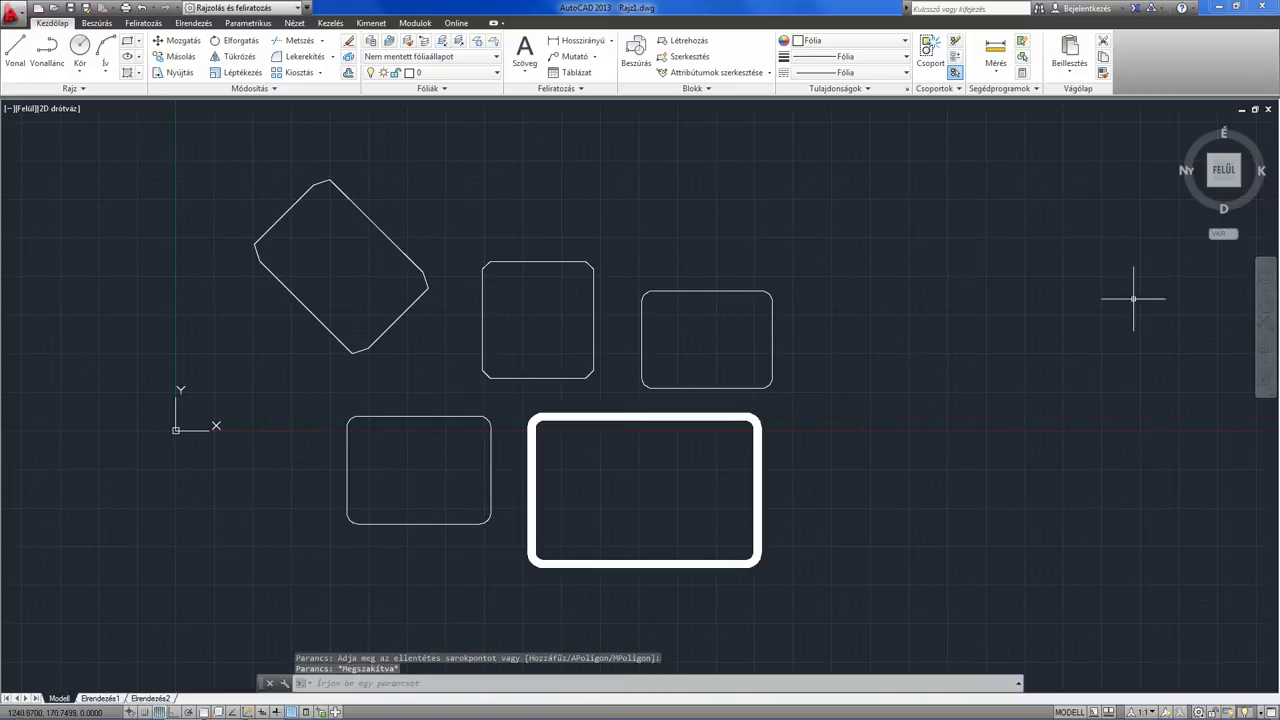
mouse_move(1213, 191)
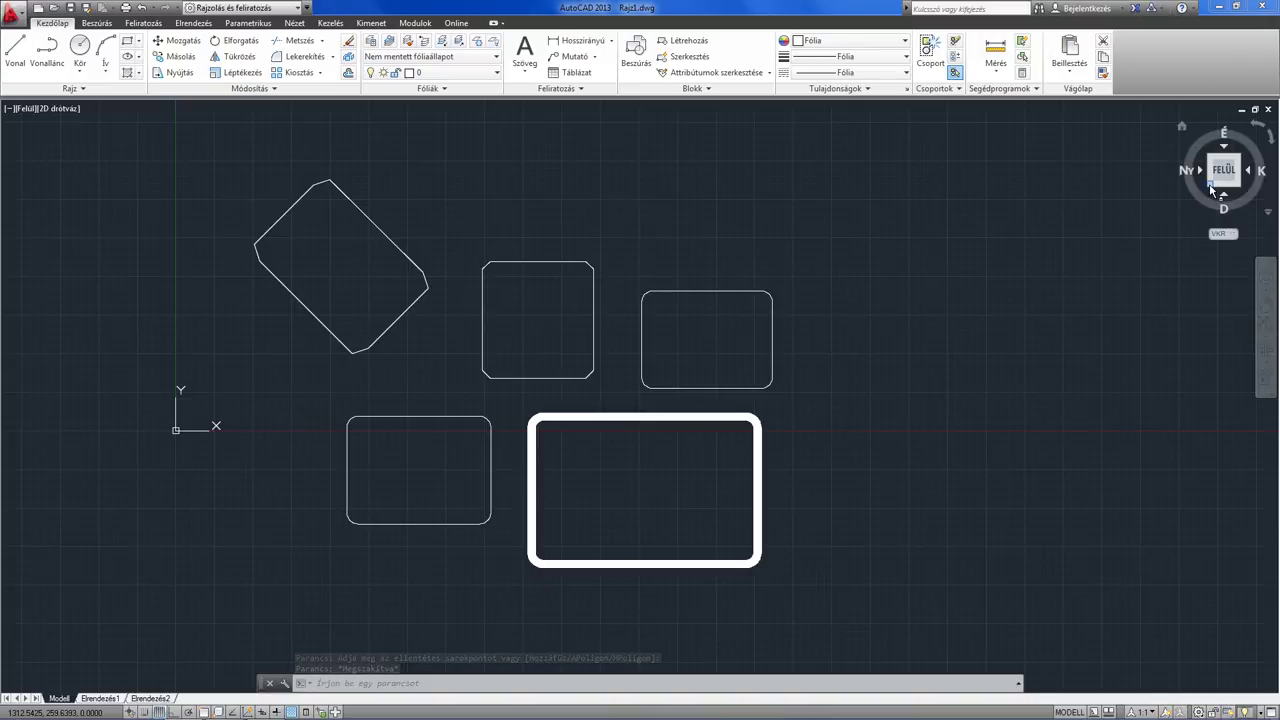
left_click(1211, 189)
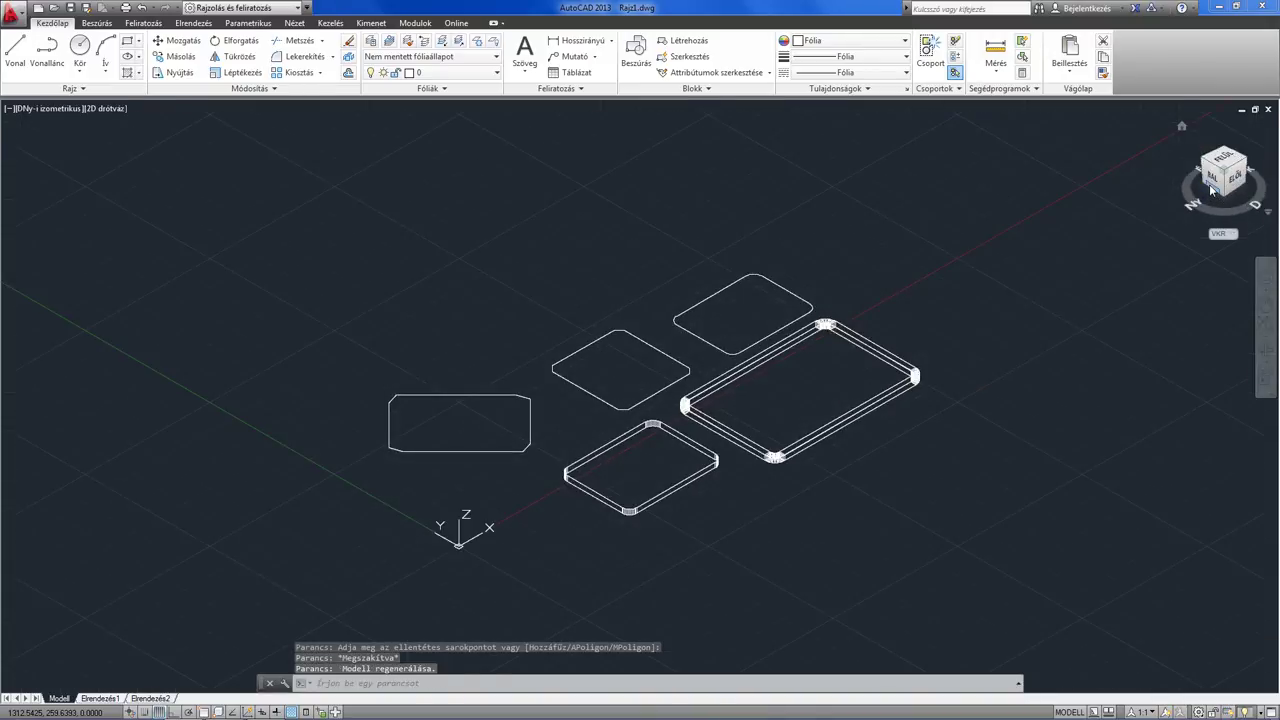
scroll(686, 471, "up", 1)
scroll(684, 514, "up", 1)
scroll(686, 509, "up", 1)
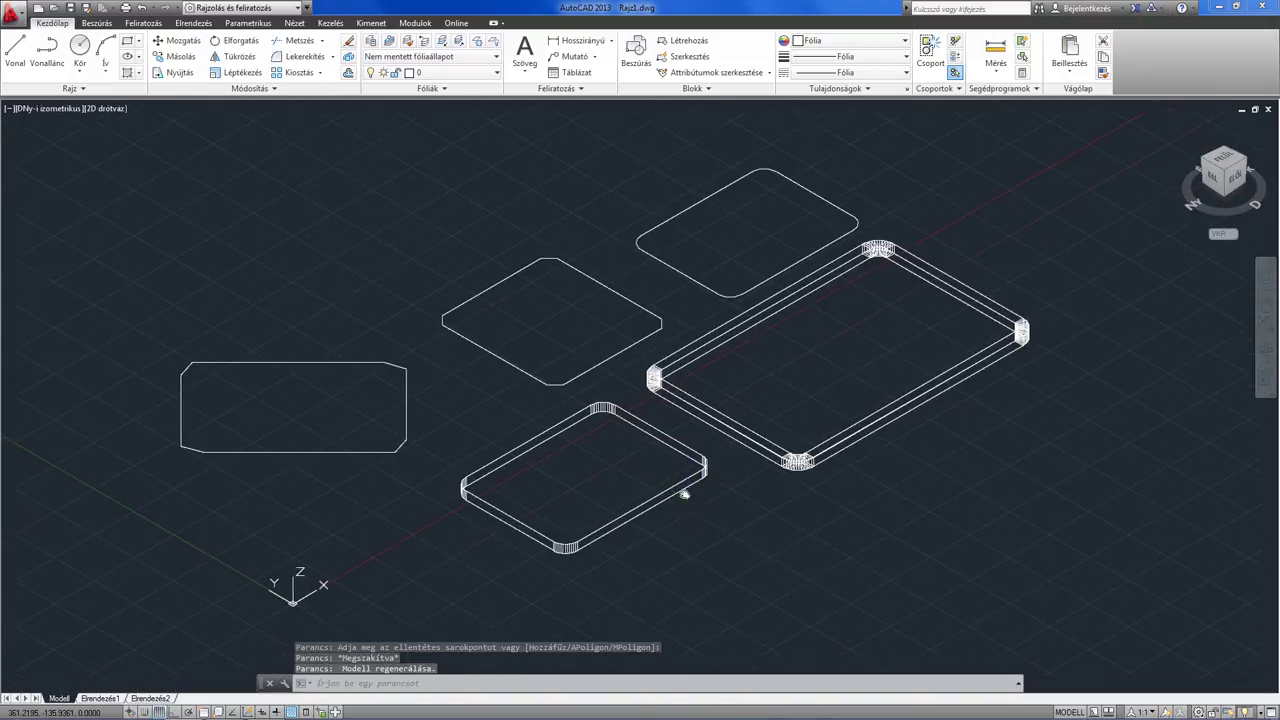
scroll(684, 494, "up", 1)
scroll(666, 471, "up", 1)
scroll(780, 434, "down", 1)
scroll(665, 449, "up", 1)
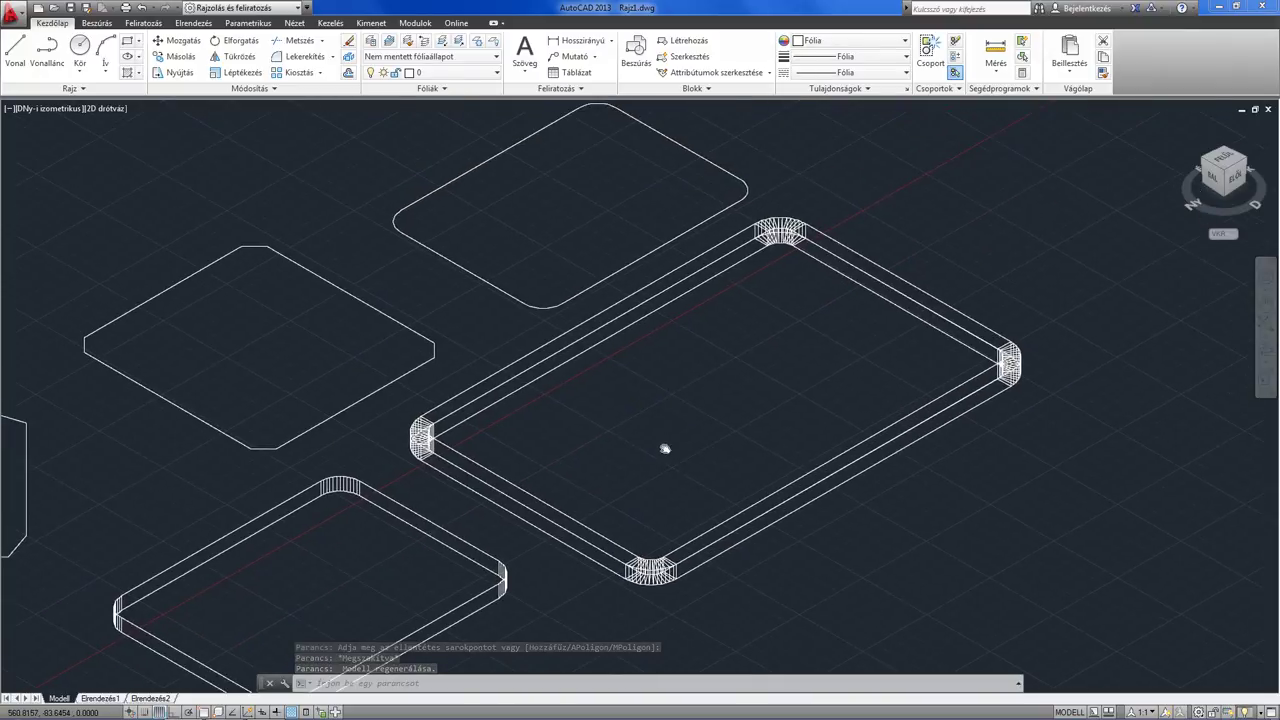
Recentre the drawing and switch to the southeast isometric view to show the thickness
middle_click_drag(277, 560, 366, 499)
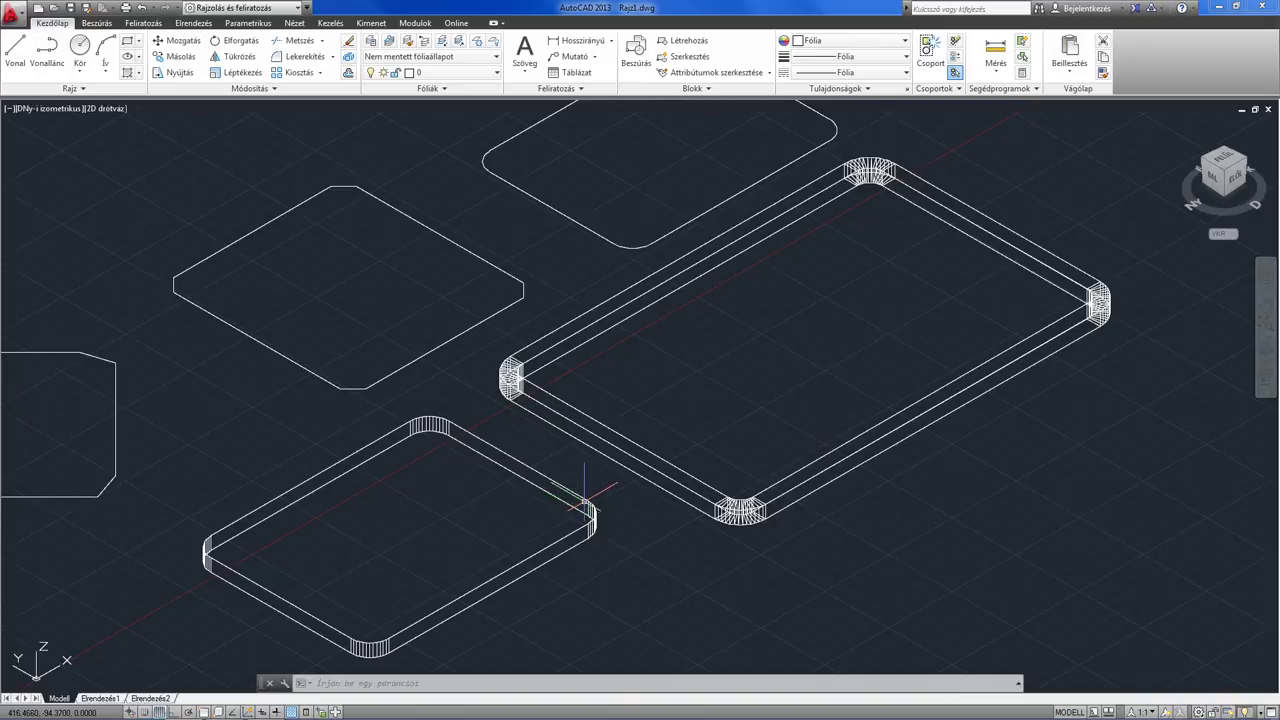
scroll(584, 497, "down", 2)
scroll(584, 497, "down", 2)
scroll(600, 522, "up", 2)
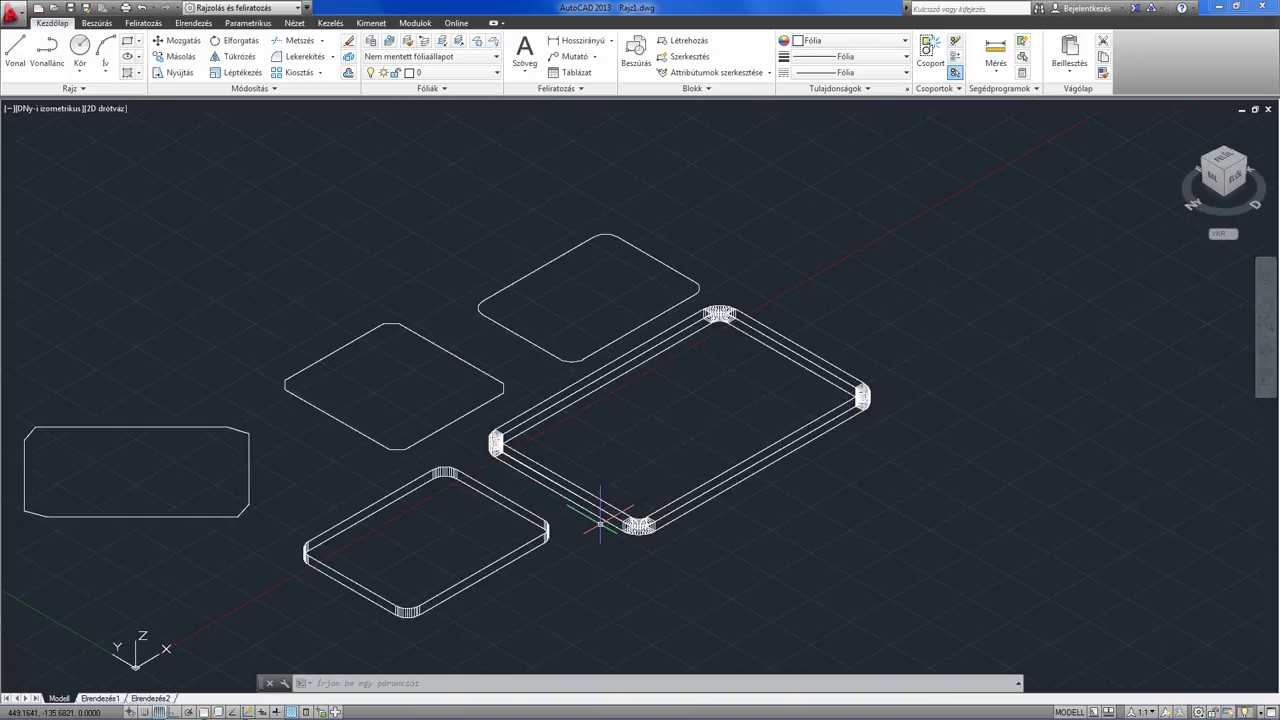
middle_click_drag(624, 568, 648, 533)
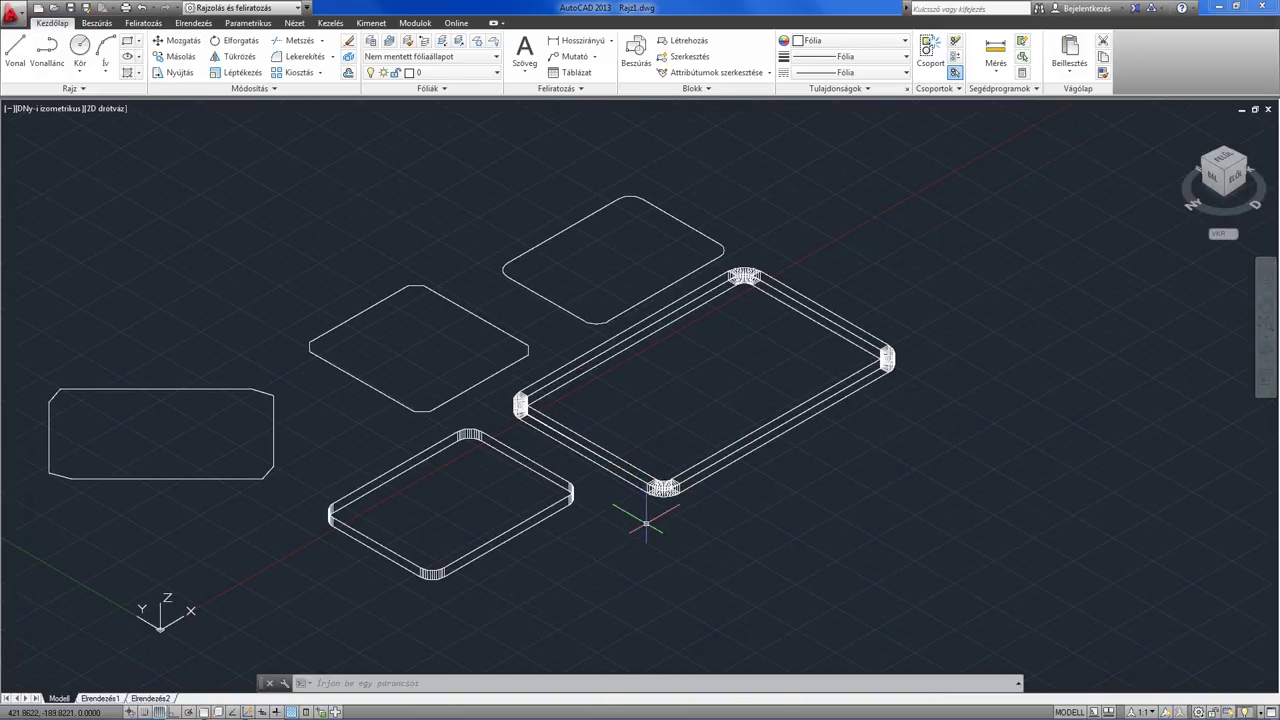
left_click(1247, 168)
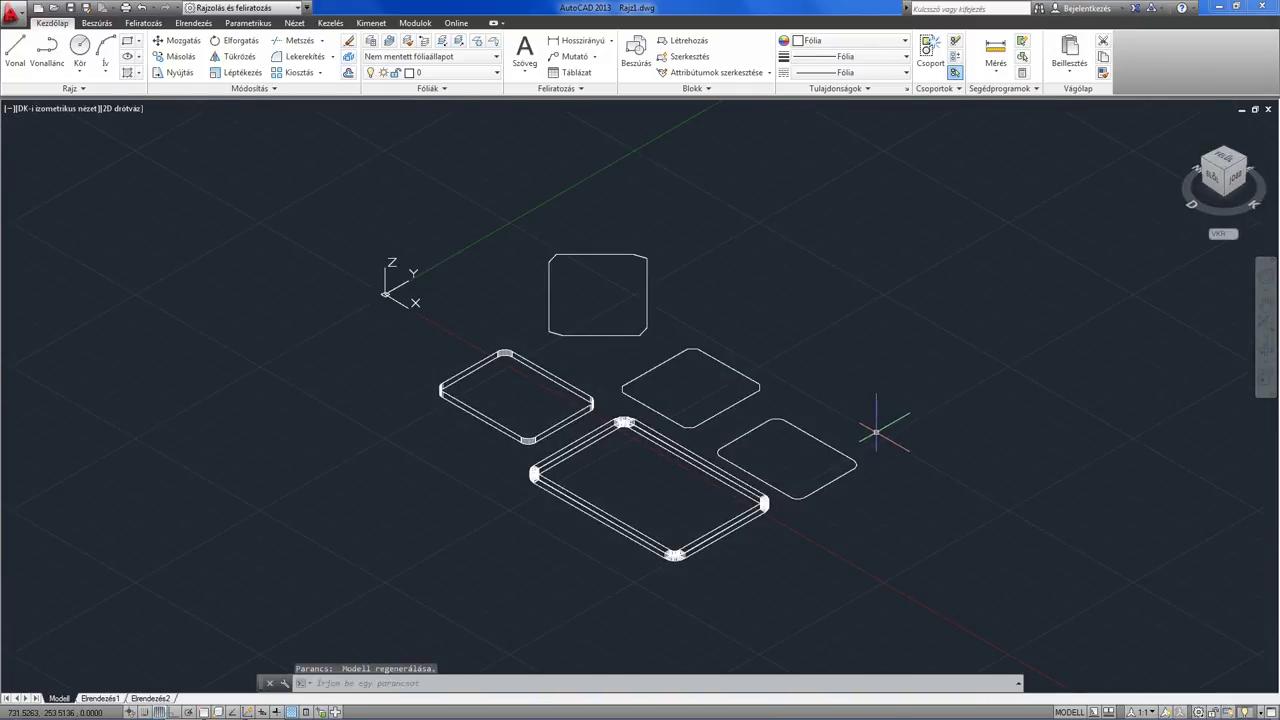
Pan and zoom the isometric view to inspect the thick 10-wide rectangle frames
middle_click_drag(876, 432, 830, 455)
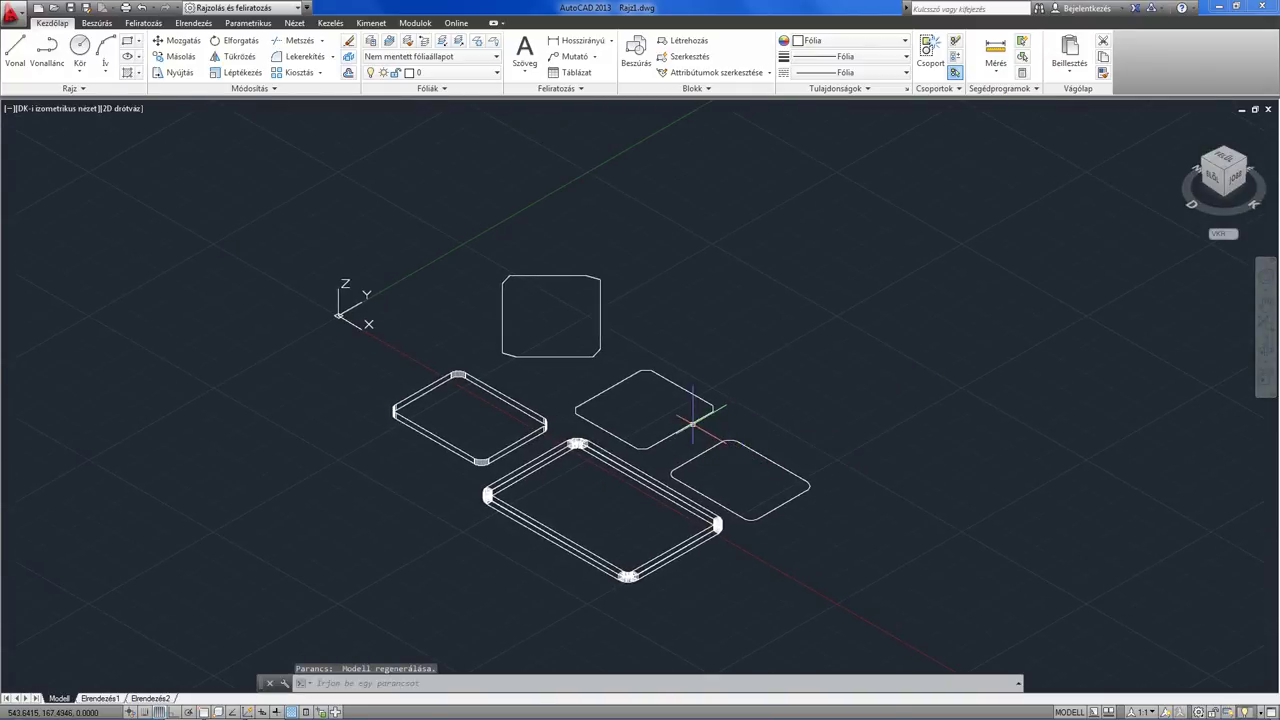
scroll(692, 422, "up", 1)
mouse_move(628, 434)
middle_mouse_down()
mouse_move(651, 363)
mouse_move(643, 443)
mouse_move(857, 243)
mouse_move(1068, 134)
mouse_move(1037, 163)
mouse_move(1033, 199)
middle_mouse_up()
scroll(636, 354, "up", 1)
scroll(643, 443, "up", 1)
scroll(857, 243, "up", 1)
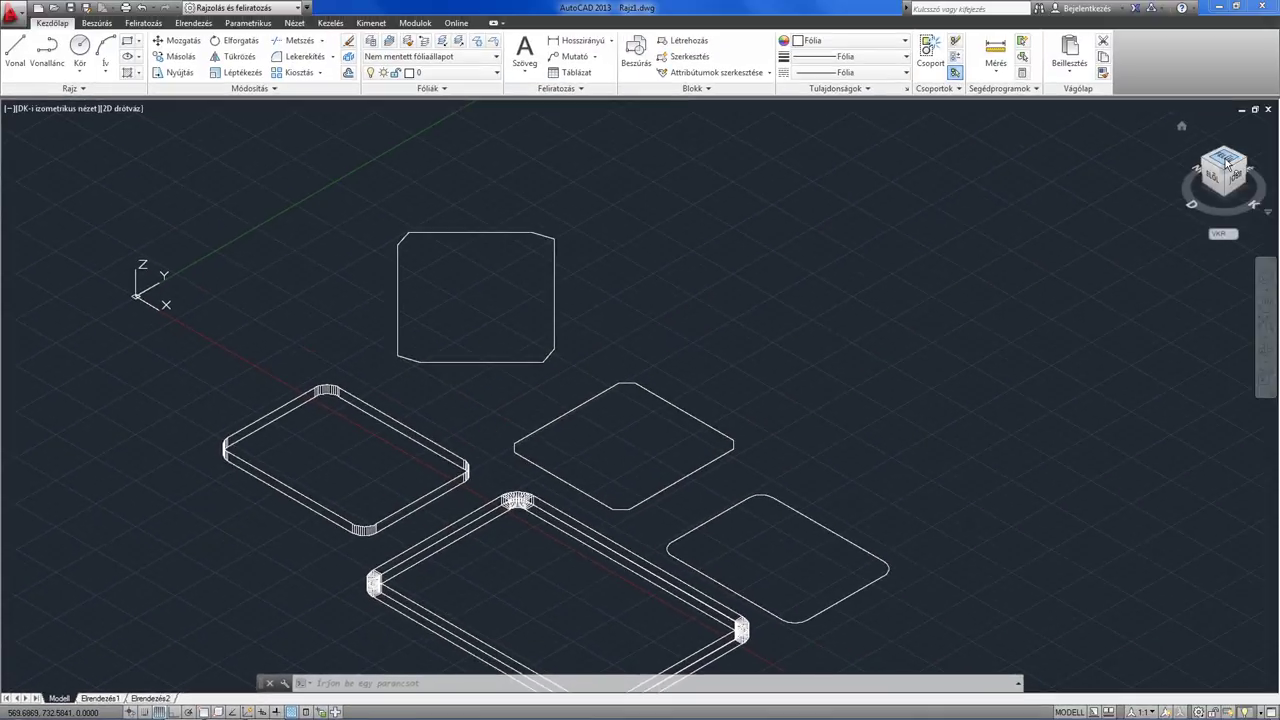
Switch to the ViewCube's Top view and zoom to frame all five rectangles
left_click(1227, 162)
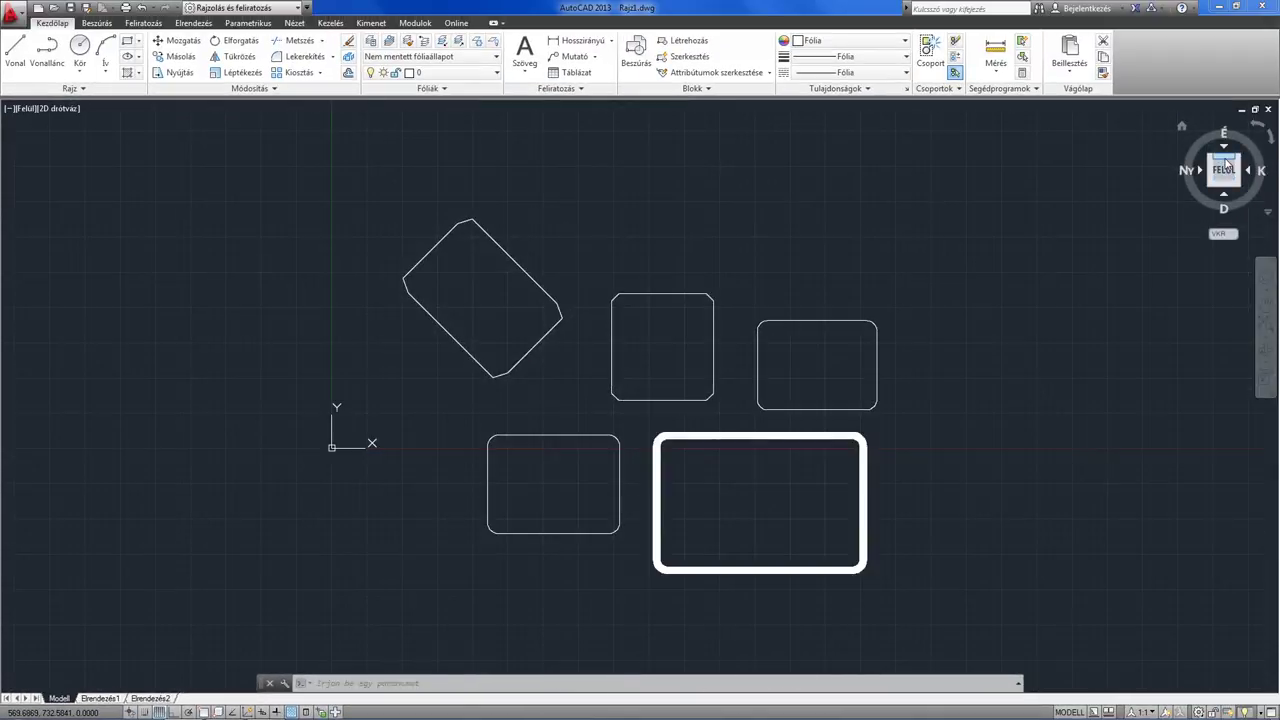
scroll(628, 523, "up", 2)
scroll(628, 510, "up", 2)
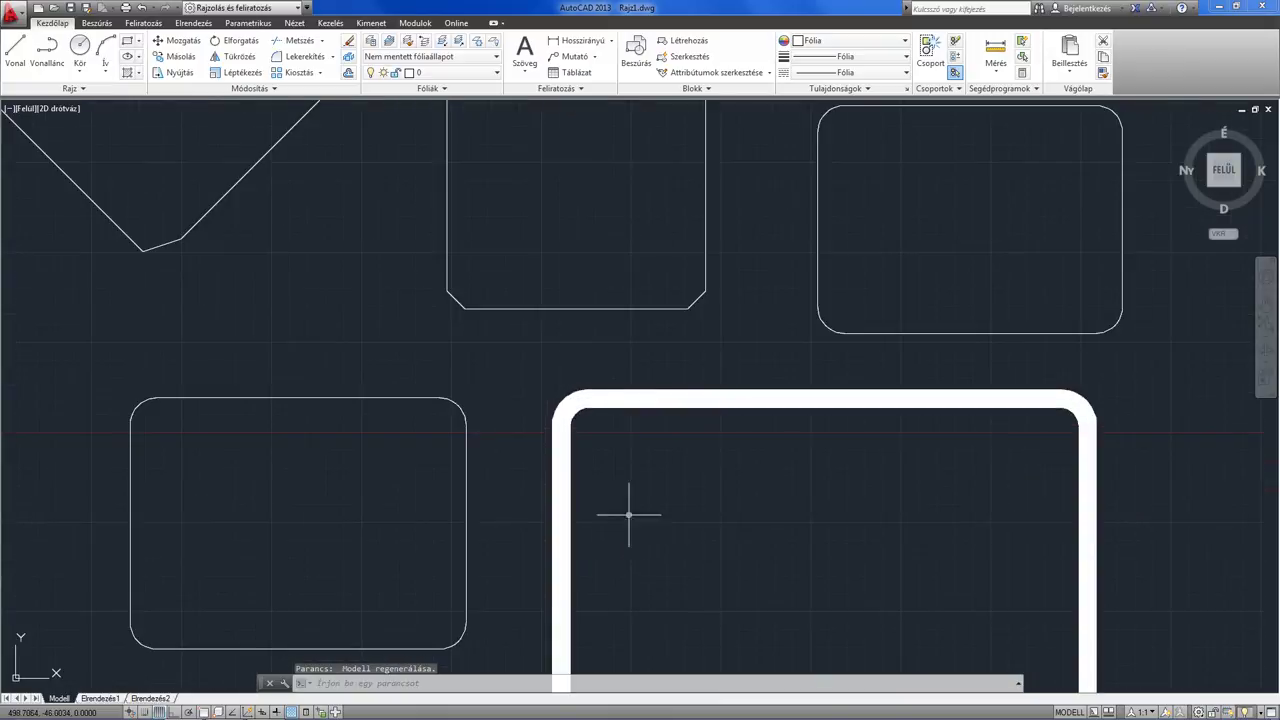
scroll(549, 486, "down", 2)
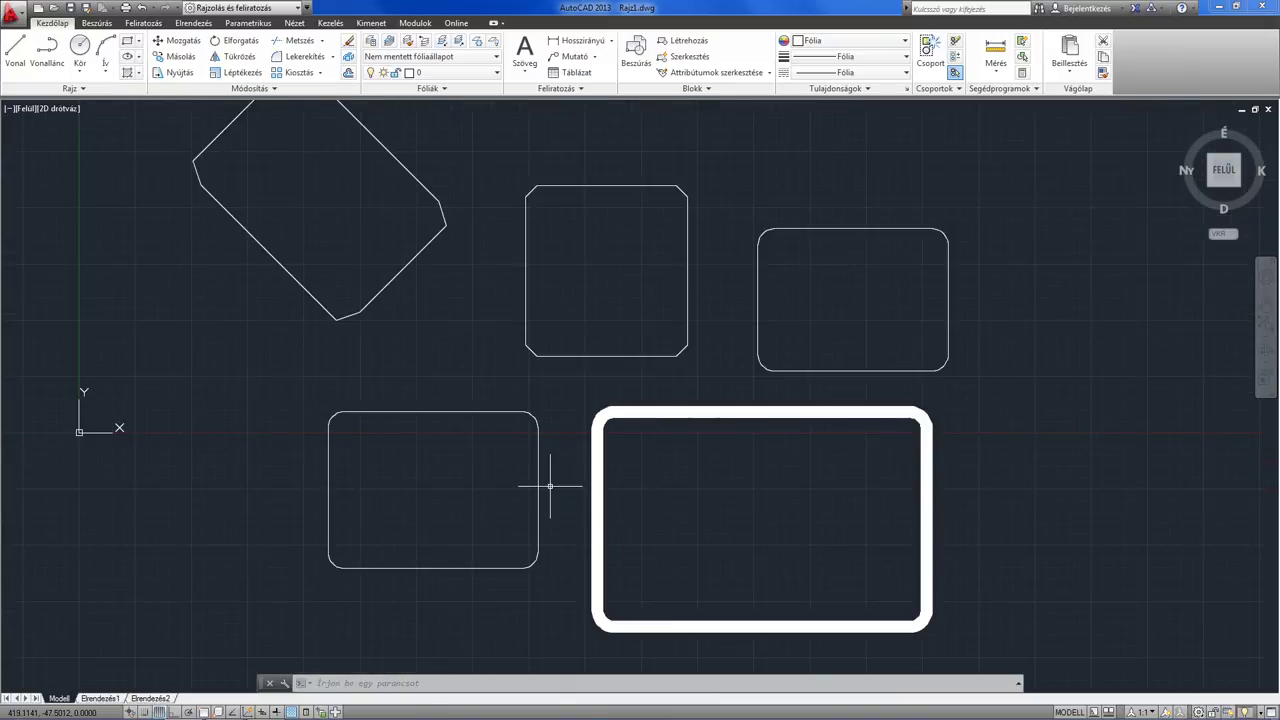